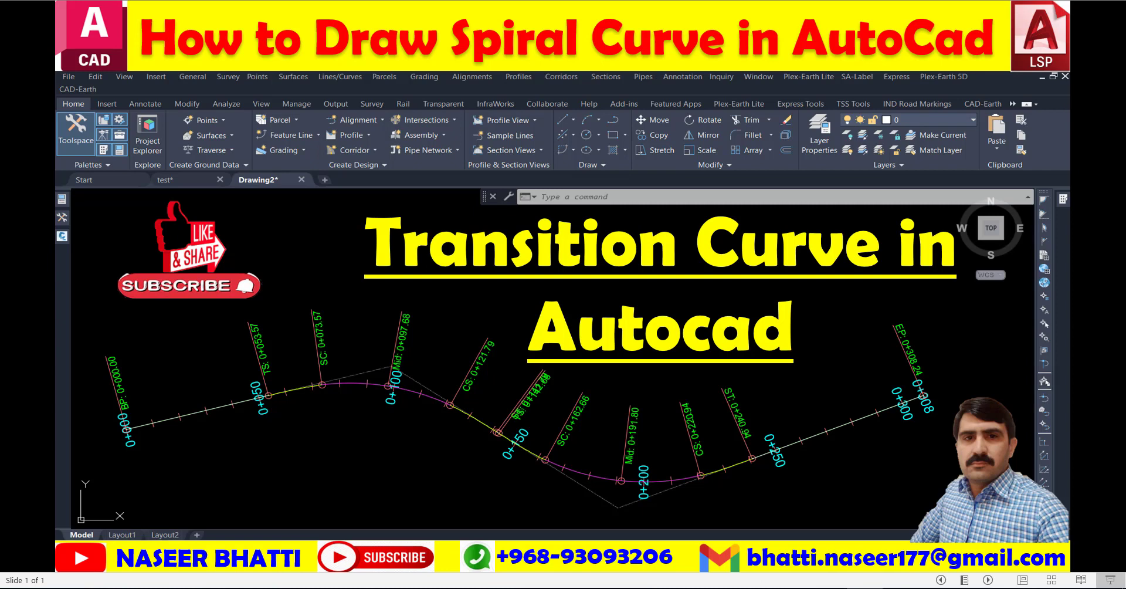
Bring the Civil 3D Drawing2 window with the three-segment zigzag polyline to the front
{"action": "left_click", "coordinate": [789, 516]}
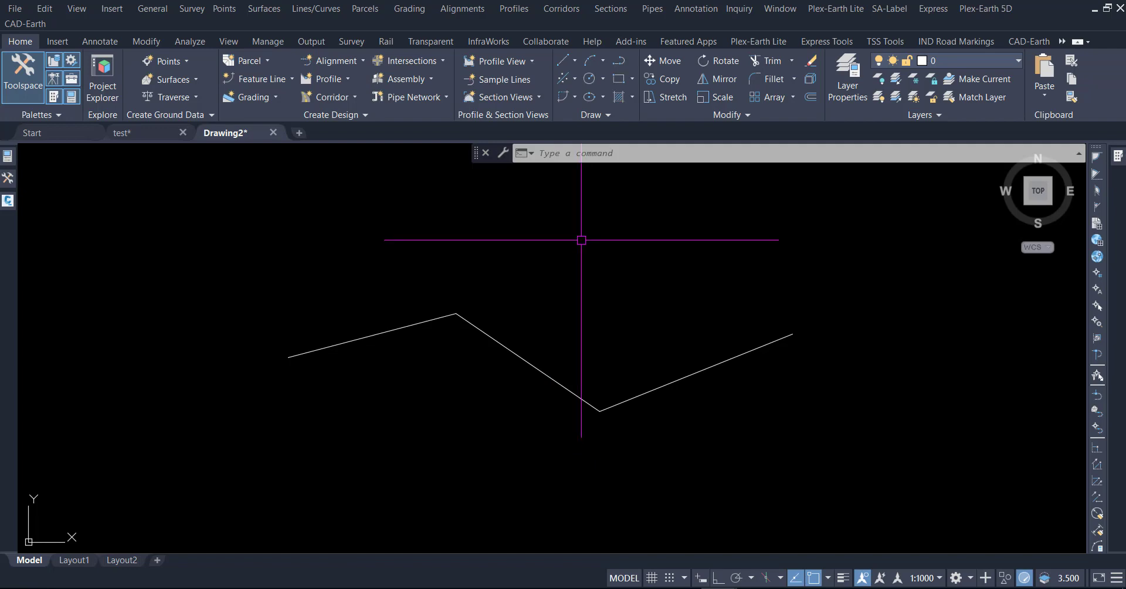
Load the fspi.lsp routine through the AP Load/Unload Applications dialog
{"action": "type", "text": "ap"}
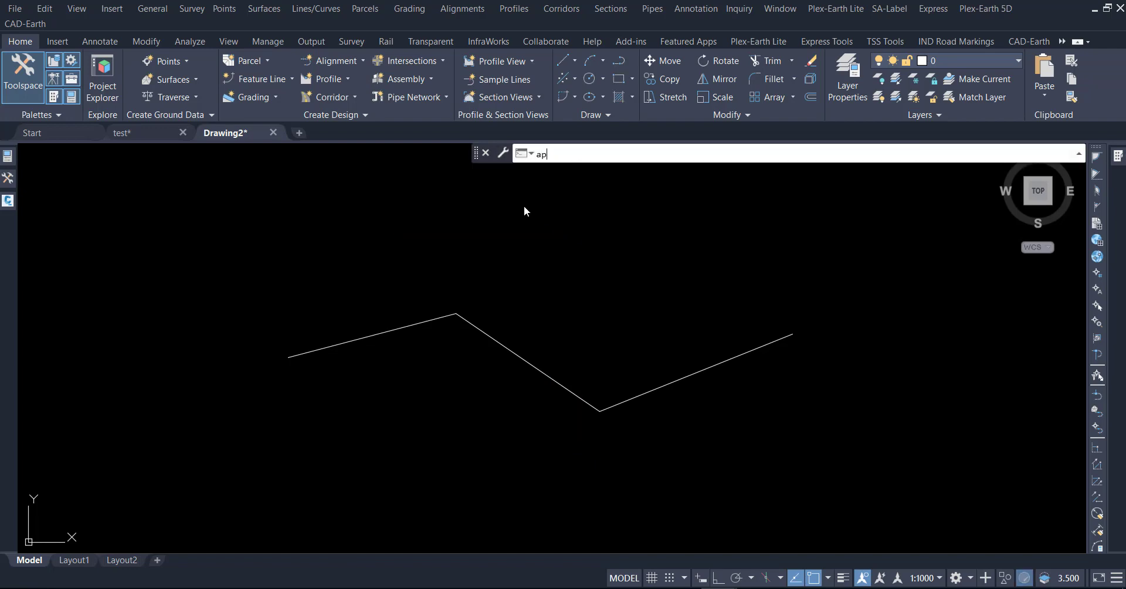
{"action": "key", "text": "Return"}
{"action": "left_click", "coordinate": [246, 73]}
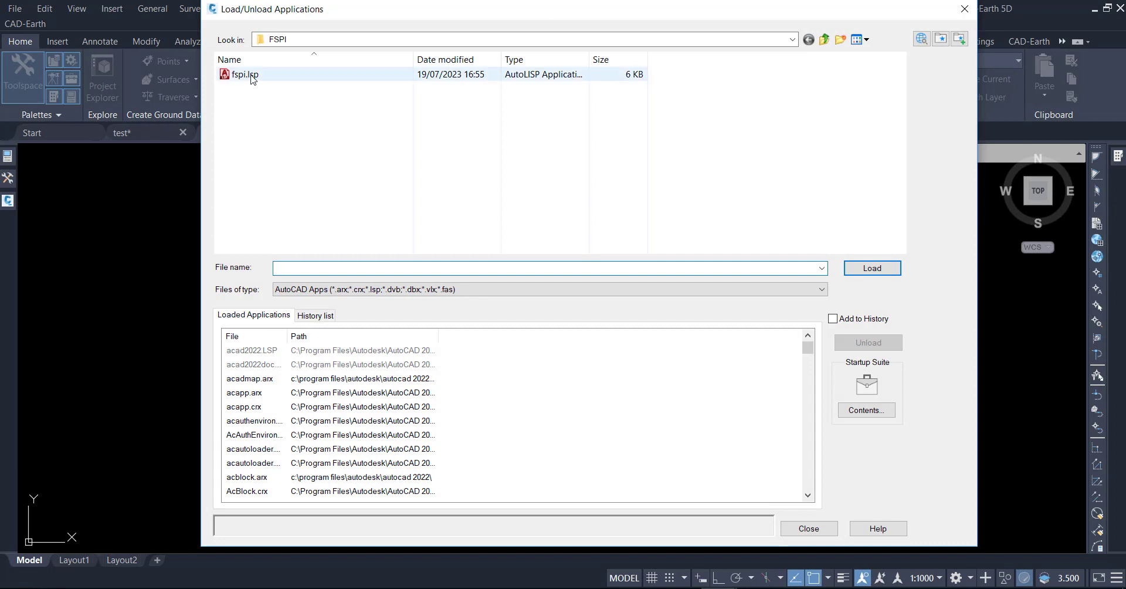
{"action": "left_click", "coordinate": [872, 268]}
{"action": "left_click", "coordinate": [809, 528]}
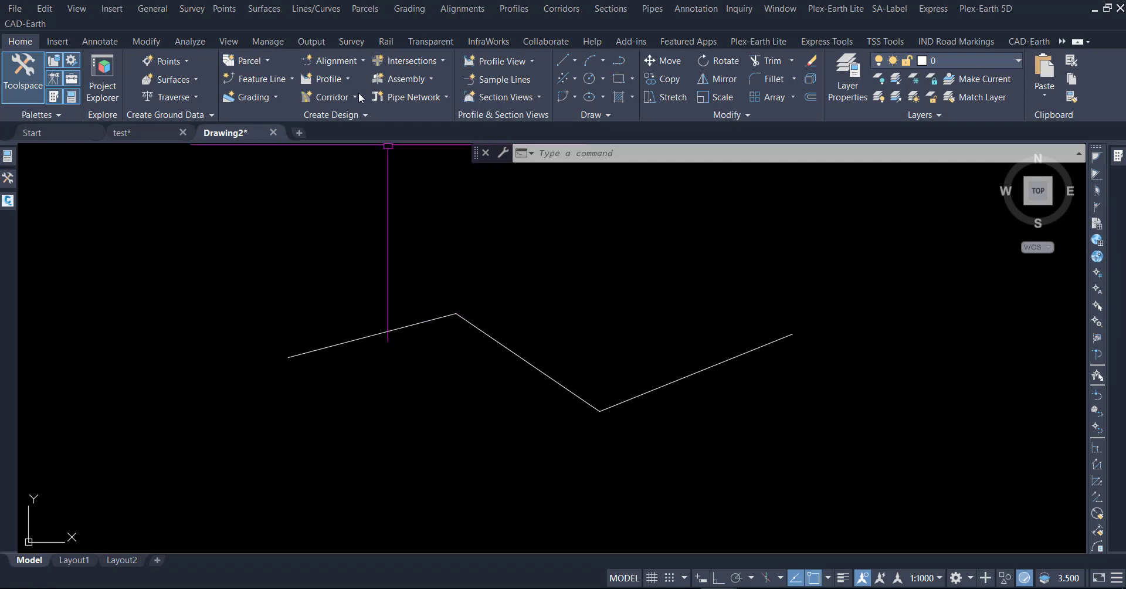
Start a new alignment from Alignment Creation Tools using the Label (N) label set
{"action": "left_click", "coordinate": [359, 61]}
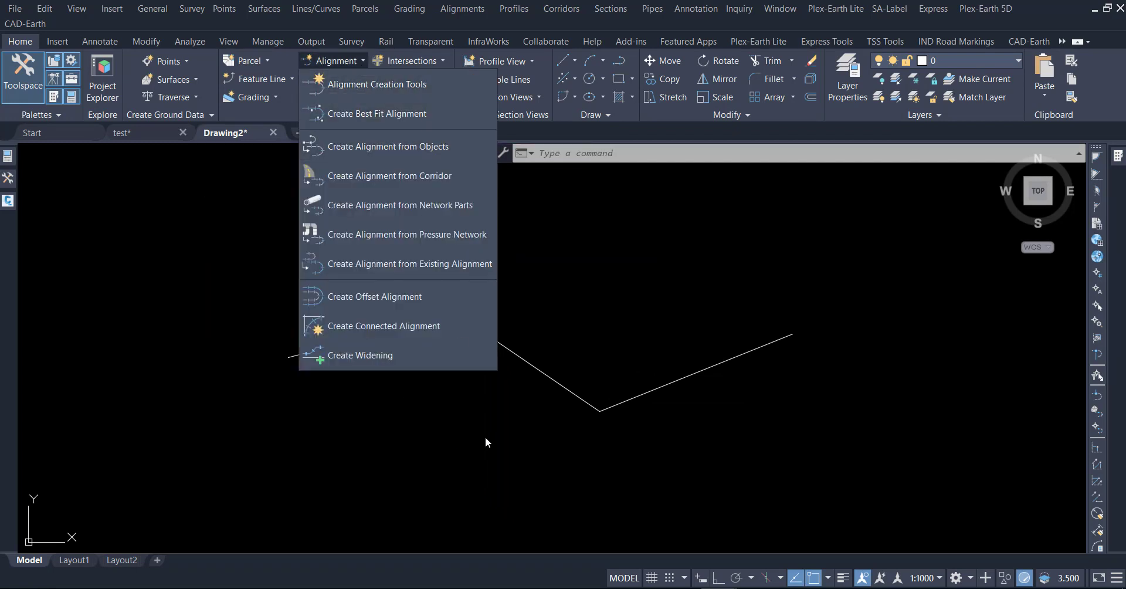
{"action": "left_click", "coordinate": [421, 86]}
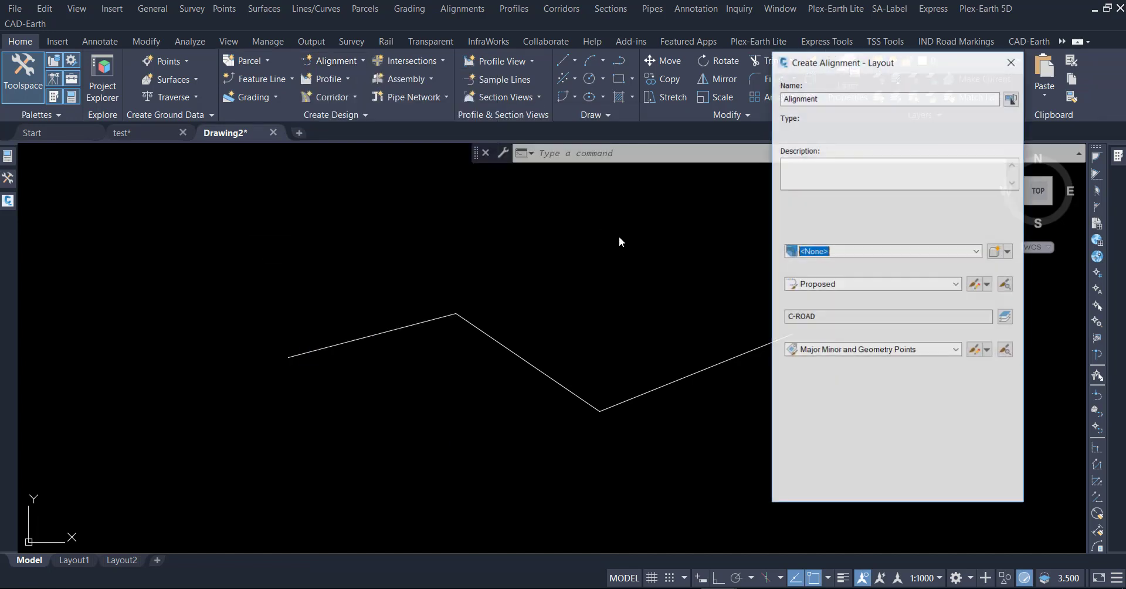
{"action": "left_click", "coordinate": [845, 351]}
{"action": "left_click", "coordinate": [828, 399]}
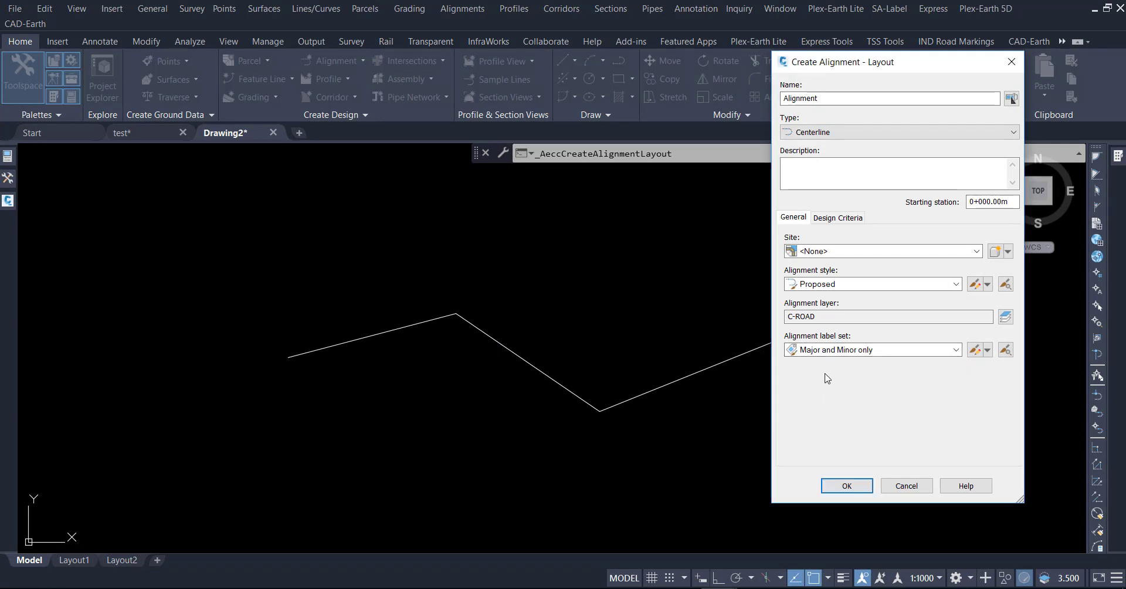
{"action": "left_click", "coordinate": [827, 352]}
{"action": "left_click", "coordinate": [827, 389]}
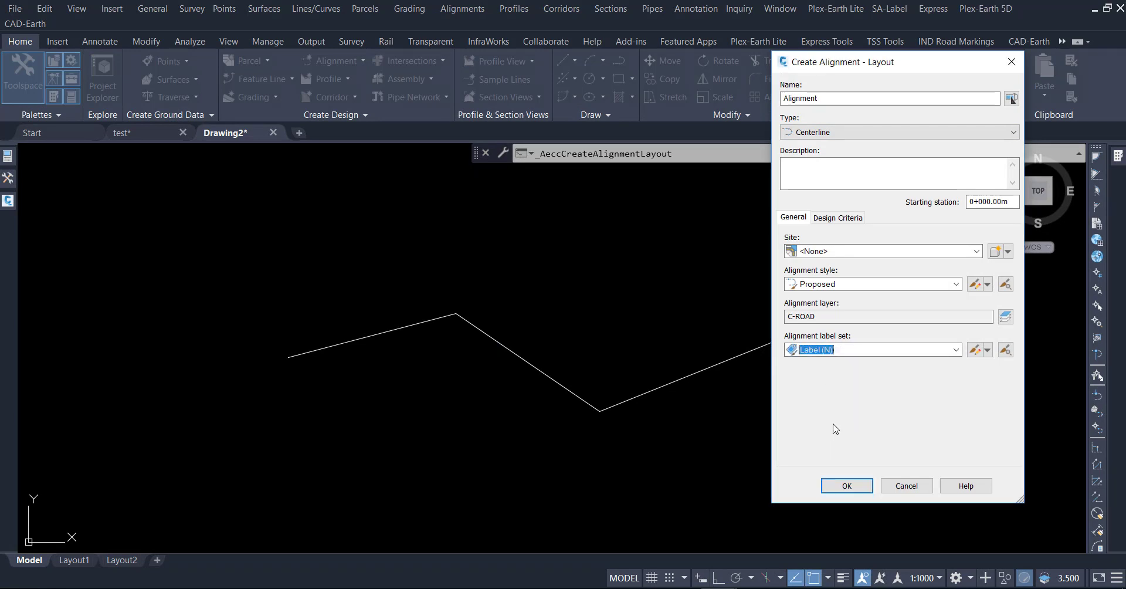
{"action": "left_click", "coordinate": [846, 485]}
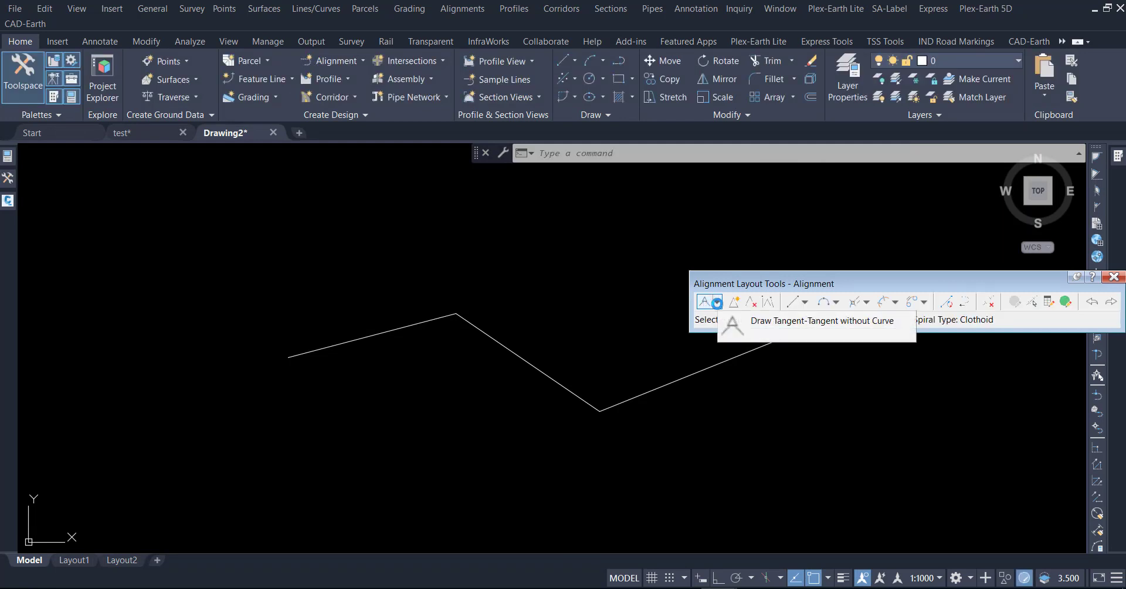
Set curves to 20 m clothoid spirals in and out with 80 m radius, choosing Tangent-Tangent with curves
{"action": "left_click", "coordinate": [717, 302]}
{"action": "left_click", "coordinate": [757, 342]}
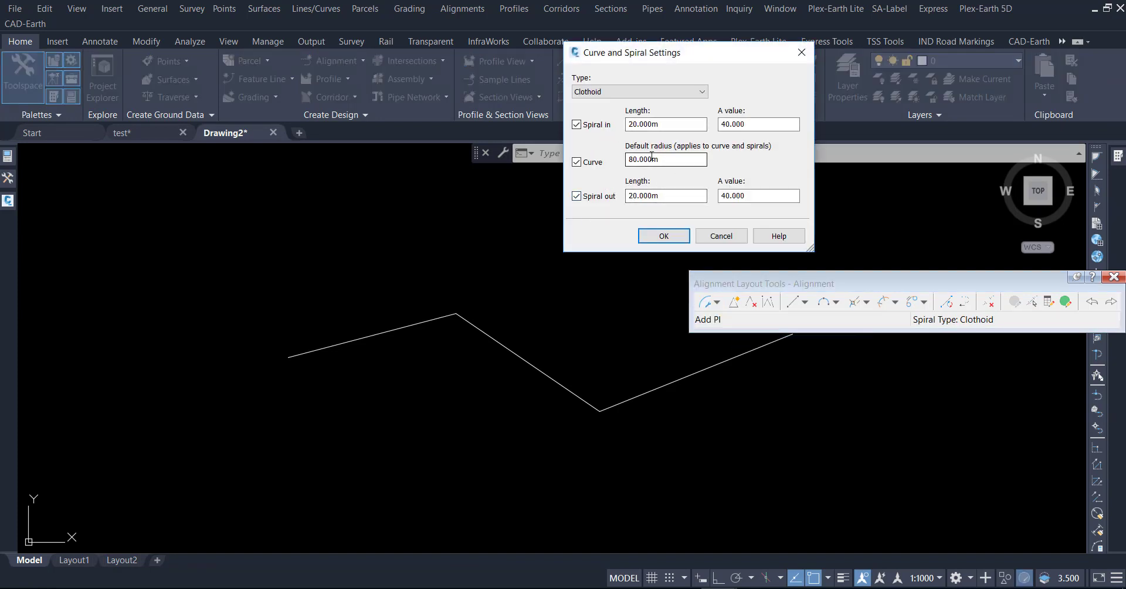
{"action": "left_click", "coordinate": [638, 125]}
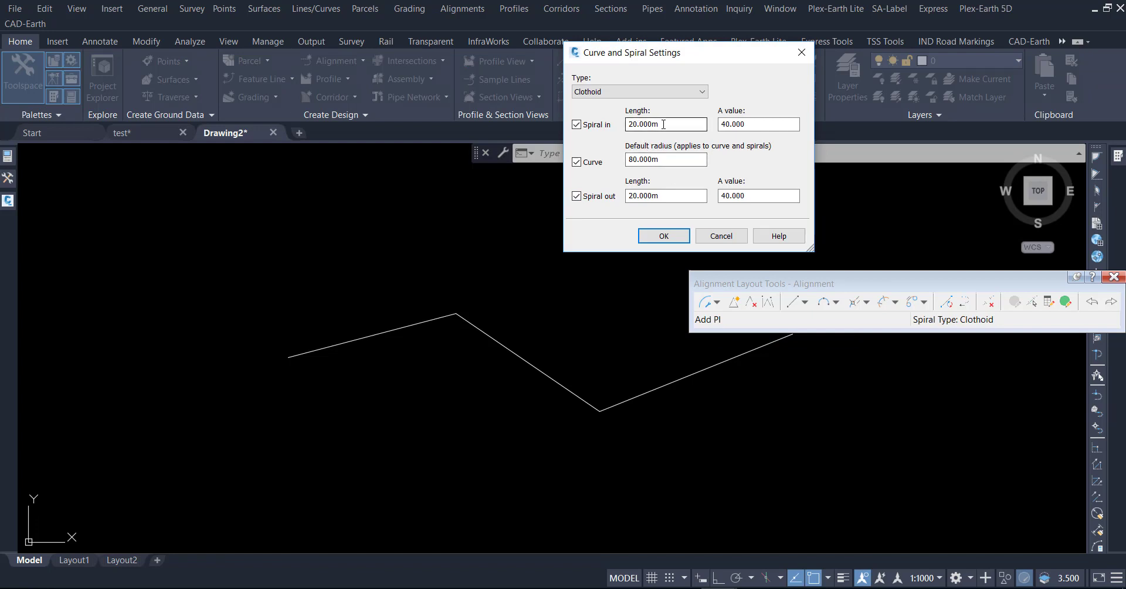
{"action": "left_click", "coordinate": [668, 159]}
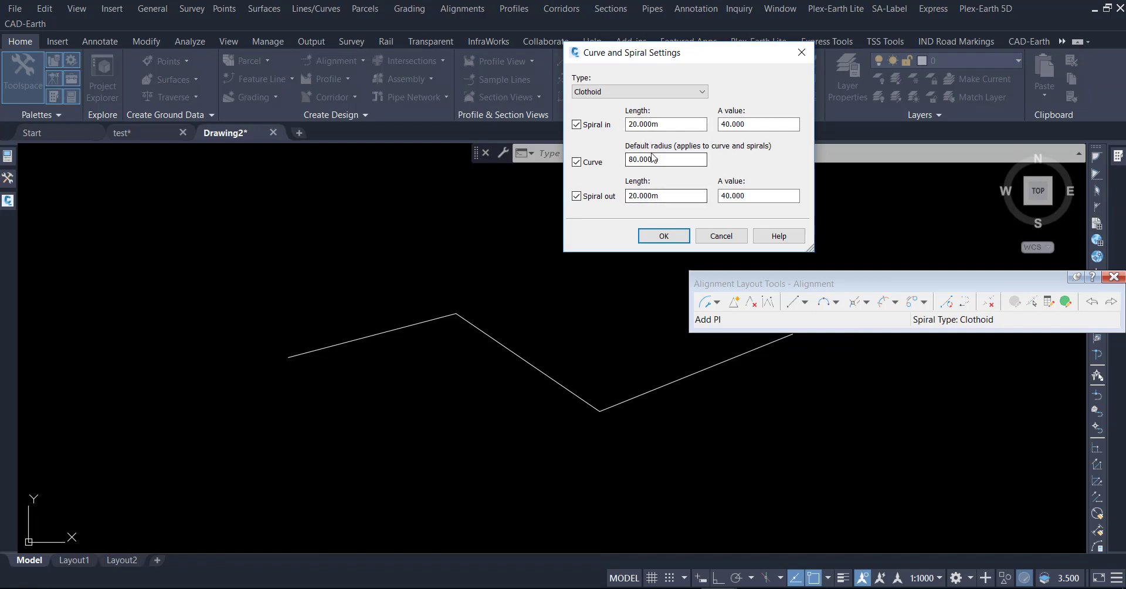
{"action": "left_click", "coordinate": [667, 236]}
{"action": "left_click", "coordinate": [716, 302]}
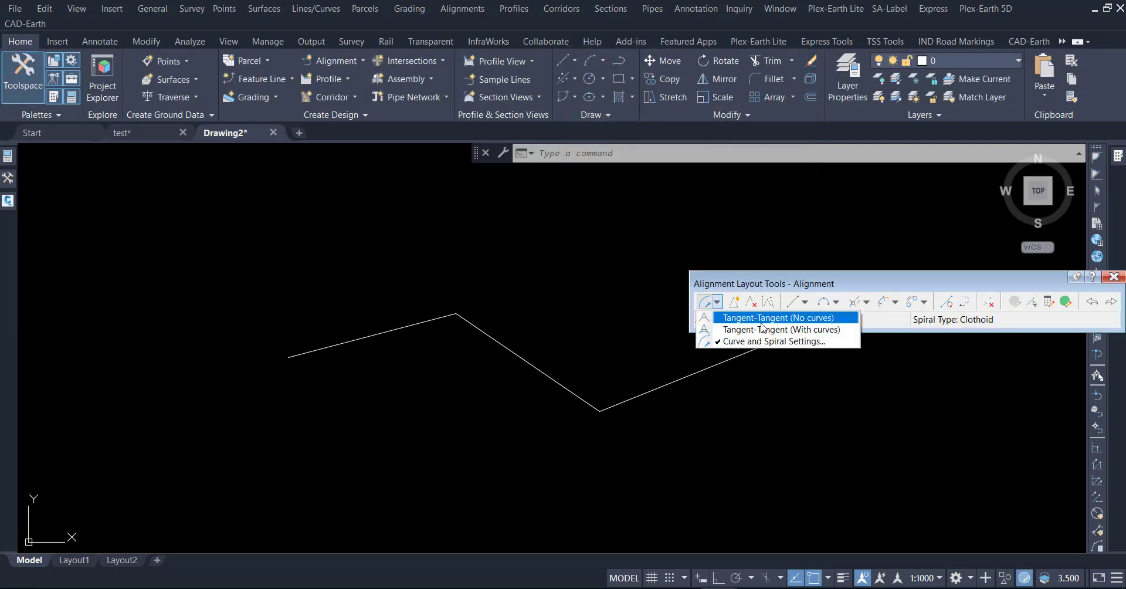
{"action": "left_click", "coordinate": [757, 320]}
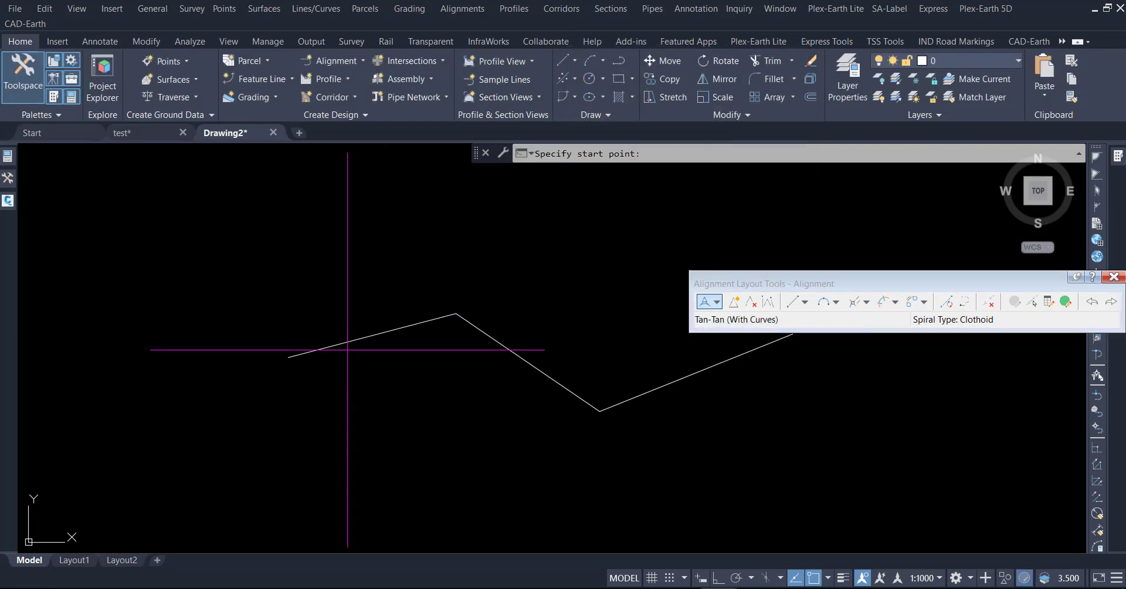
Lay the alignment through the zigzag's start, both bends and end, stationed to 0+308.24, and select it
{"action": "left_click", "coordinate": [288, 357]}
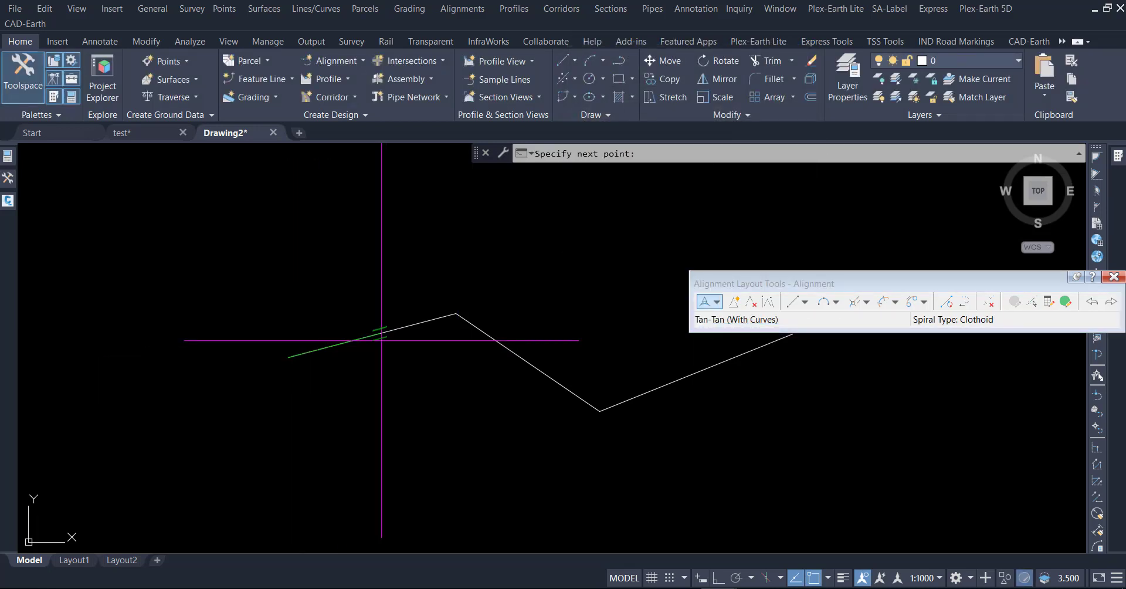
{"action": "left_click", "coordinate": [456, 314]}
{"action": "left_click", "coordinate": [599, 410]}
{"action": "scroll", "coordinate": [567, 344], "scroll_direction": "down", "scroll_amount": 5}
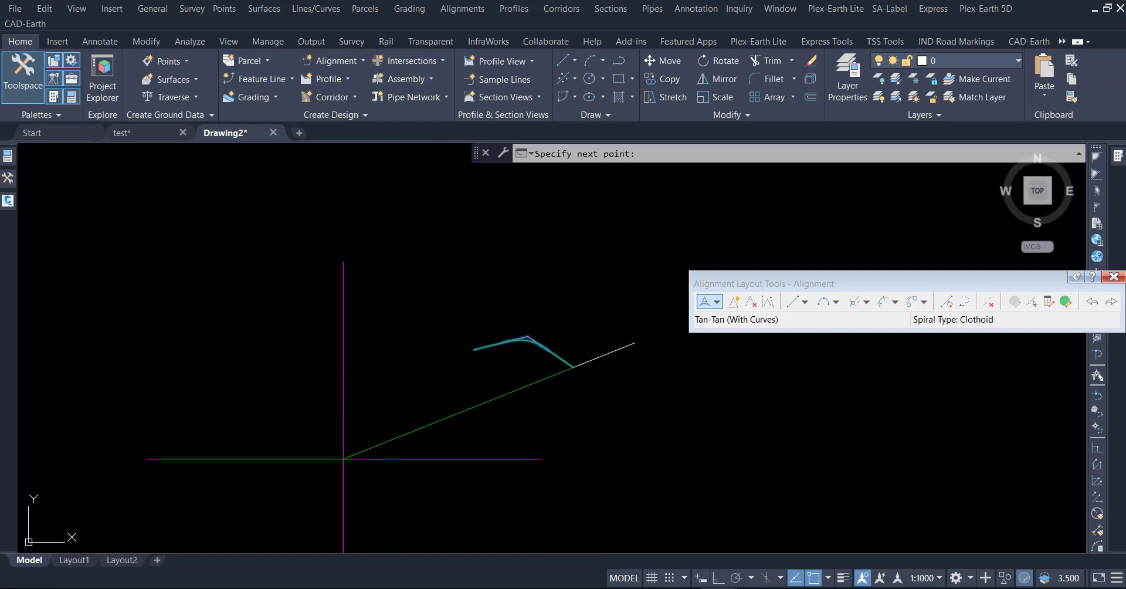
{"action": "left_click", "coordinate": [634, 343]}
{"action": "key", "text": "Return"}
{"action": "scroll", "coordinate": [578, 370], "scroll_direction": "up", "scroll_amount": 3}
{"action": "scroll", "coordinate": [578, 371], "scroll_direction": "up", "scroll_amount": 3}
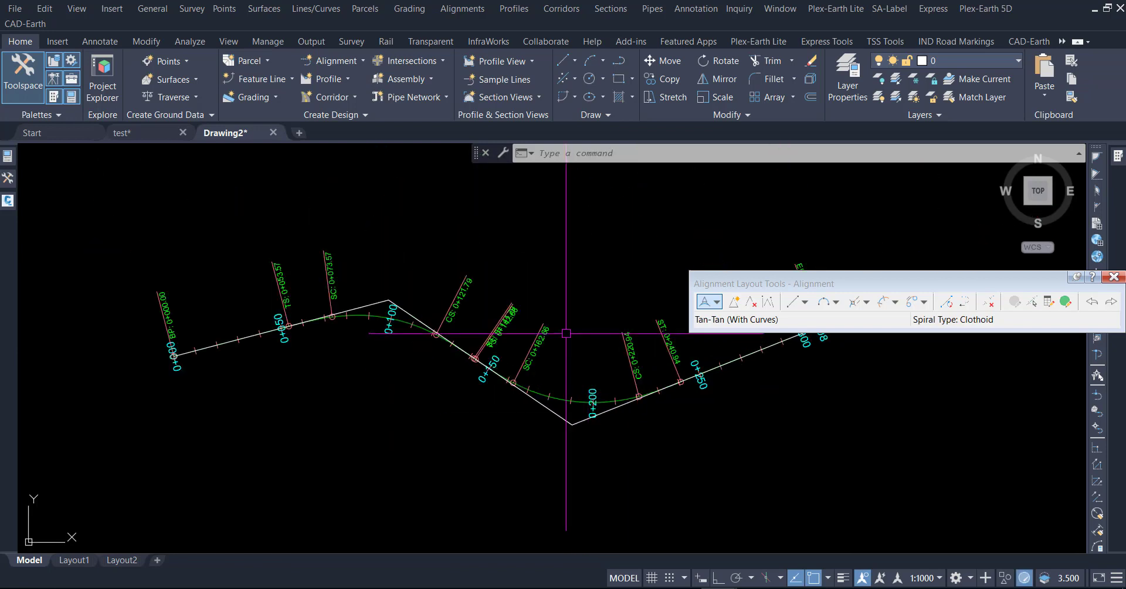
{"action": "scroll", "coordinate": [550, 405], "scroll_direction": "up", "scroll_amount": 2}
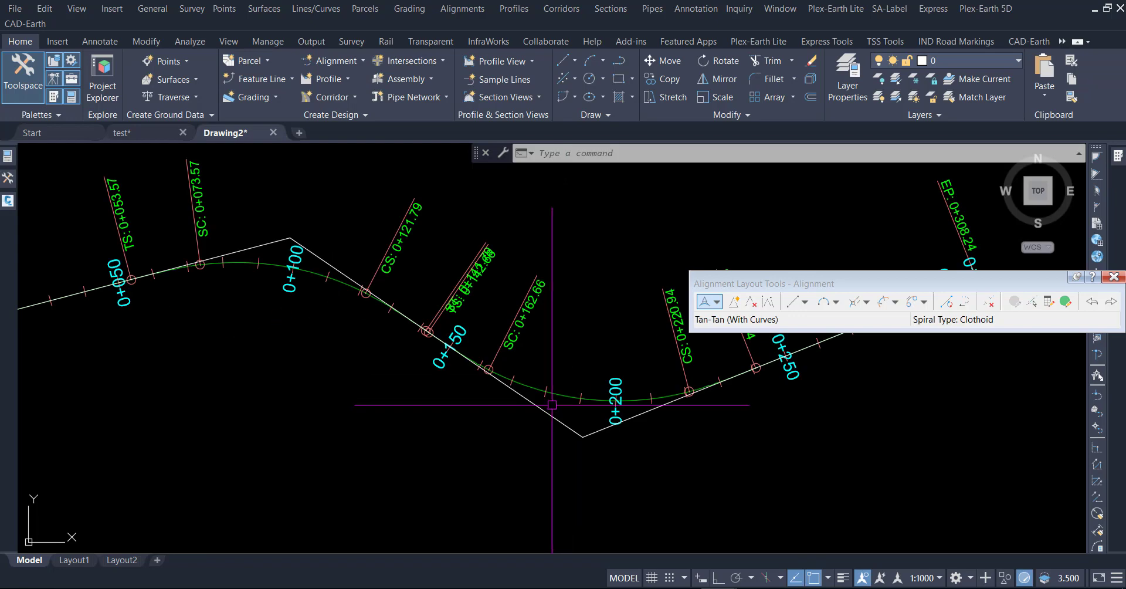
{"action": "left_click", "coordinate": [548, 407]}
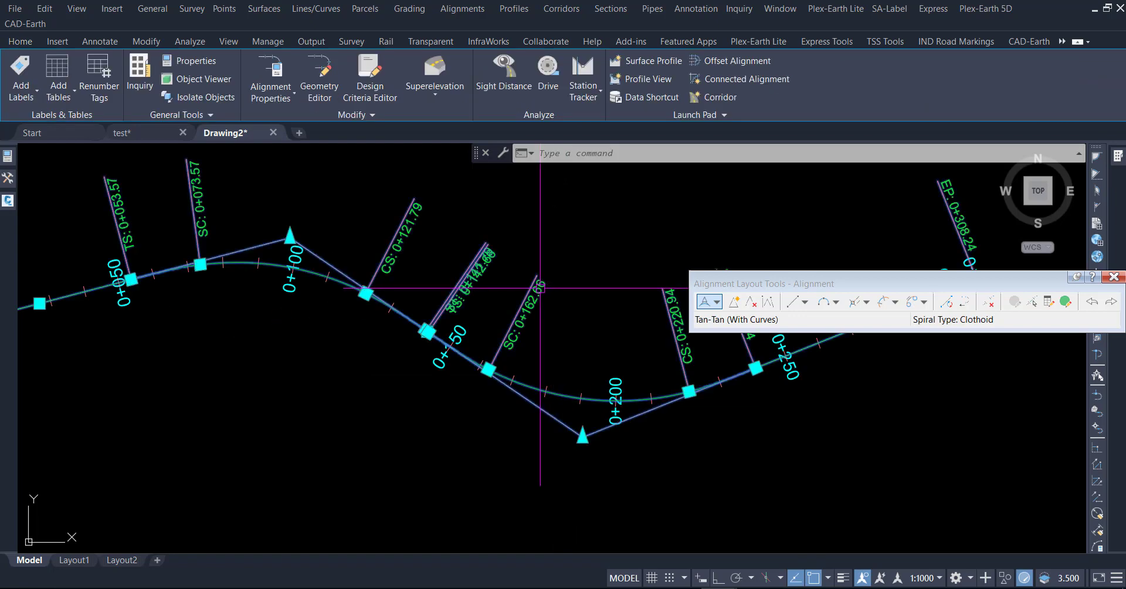
Hide the alignment and its station labels, then close the Alignment Layout Tools toolbar
{"action": "right_click", "coordinate": [540, 290]}
{"action": "mouse_move", "coordinate": [596, 325]}
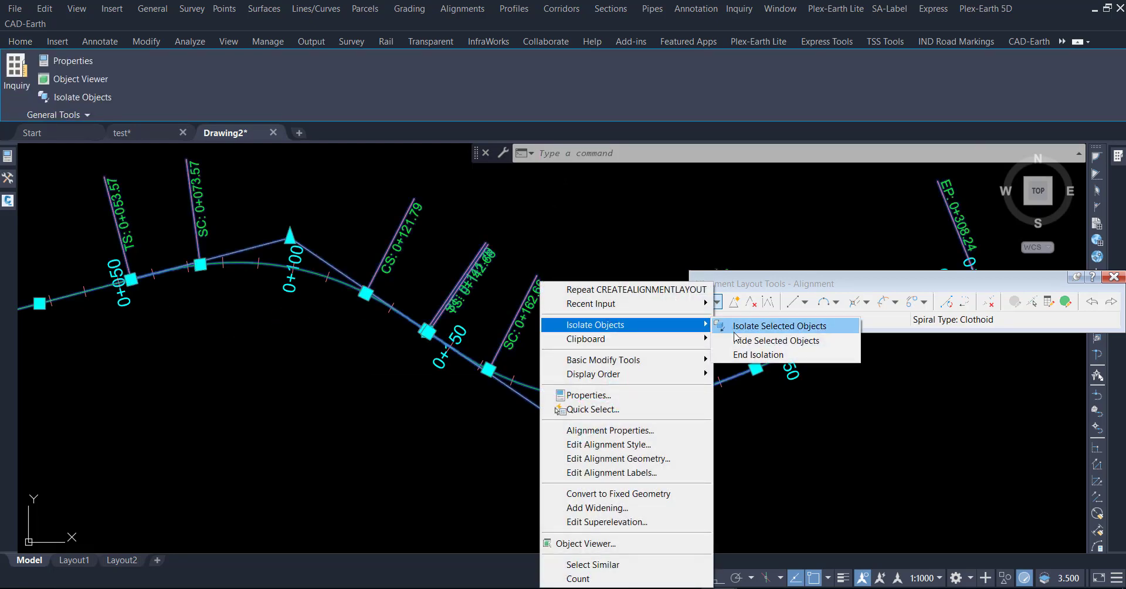
{"action": "left_click", "coordinate": [768, 341]}
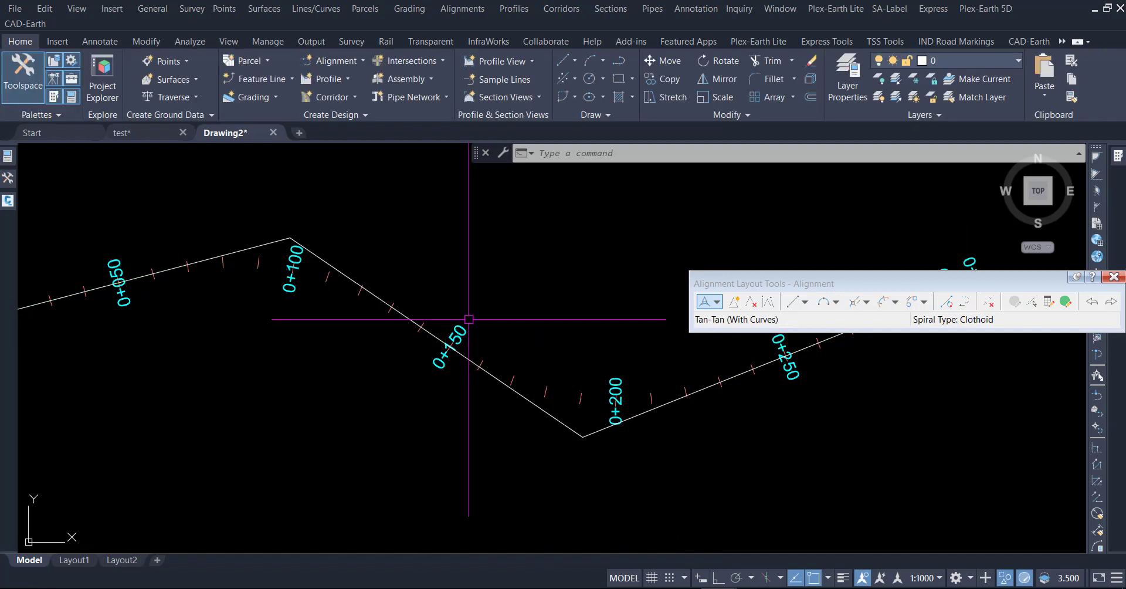
{"action": "left_click", "coordinate": [452, 343]}
{"action": "right_click", "coordinate": [466, 326]}
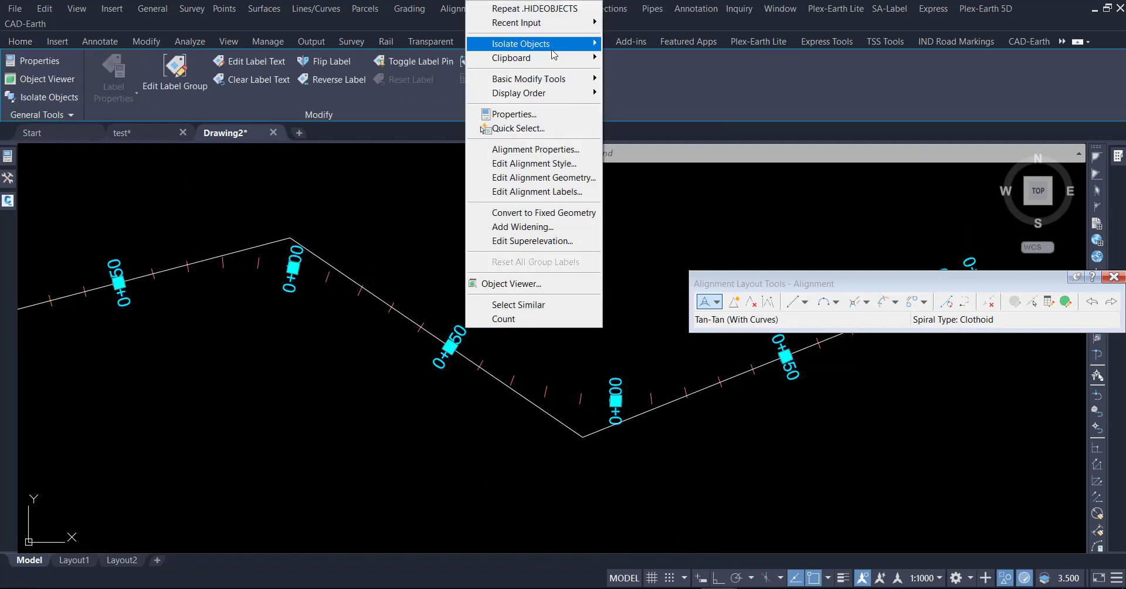
{"action": "mouse_move", "coordinate": [520, 44]}
{"action": "left_click", "coordinate": [620, 60]}
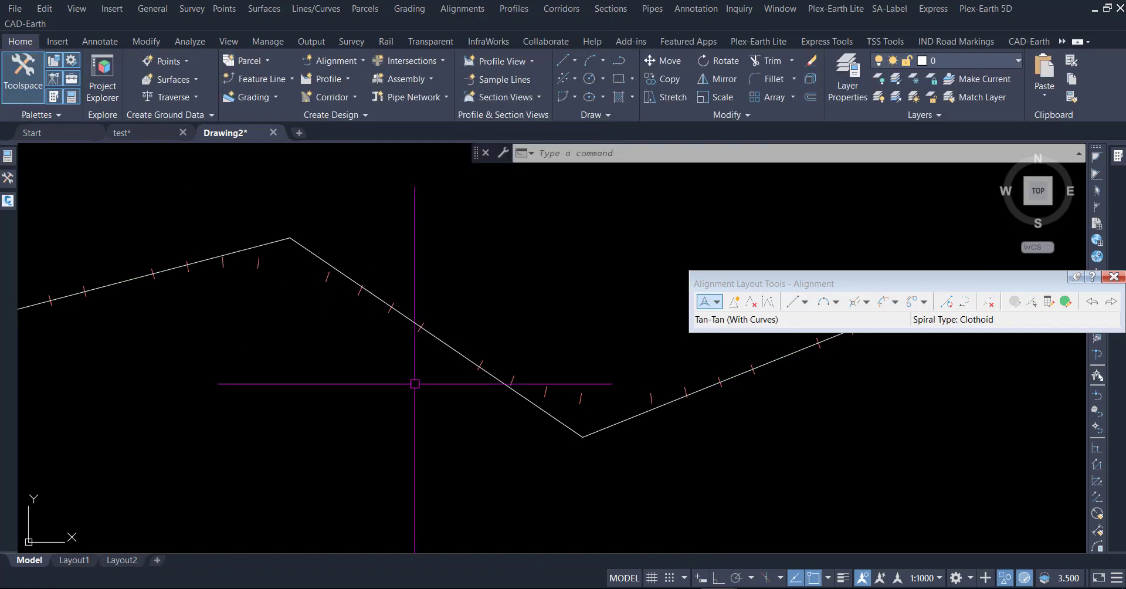
{"action": "scroll", "coordinate": [411, 393], "scroll_direction": "down", "scroll_amount": 2}
{"action": "scroll", "coordinate": [645, 475], "scroll_direction": "down", "scroll_amount": 2}
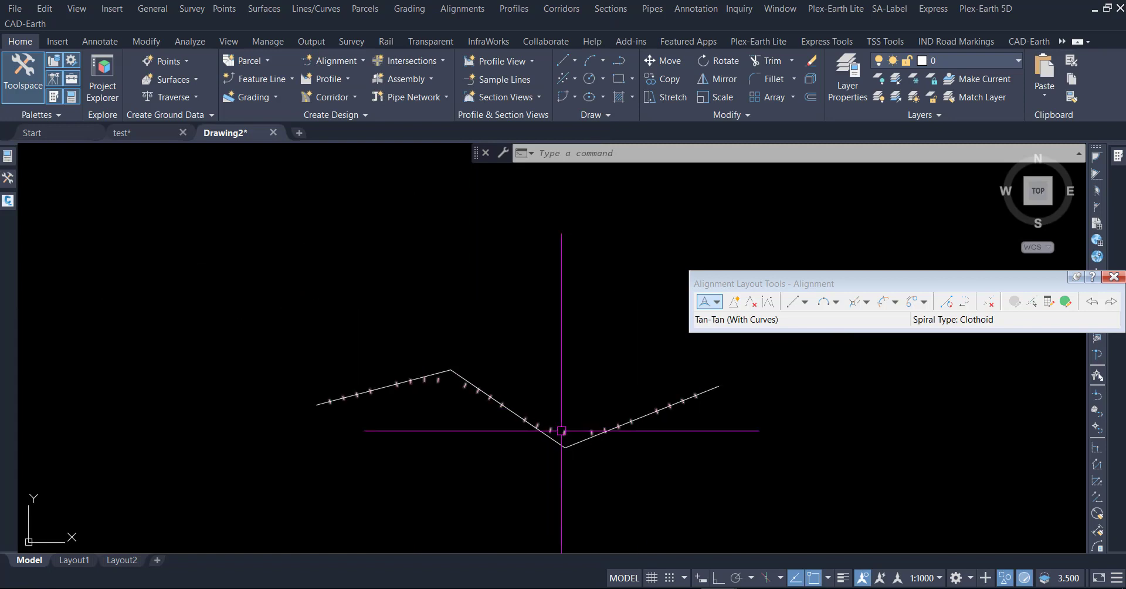
{"action": "scroll", "coordinate": [554, 420], "scroll_direction": "up", "scroll_amount": 2}
{"action": "left_click", "coordinate": [1114, 276]}
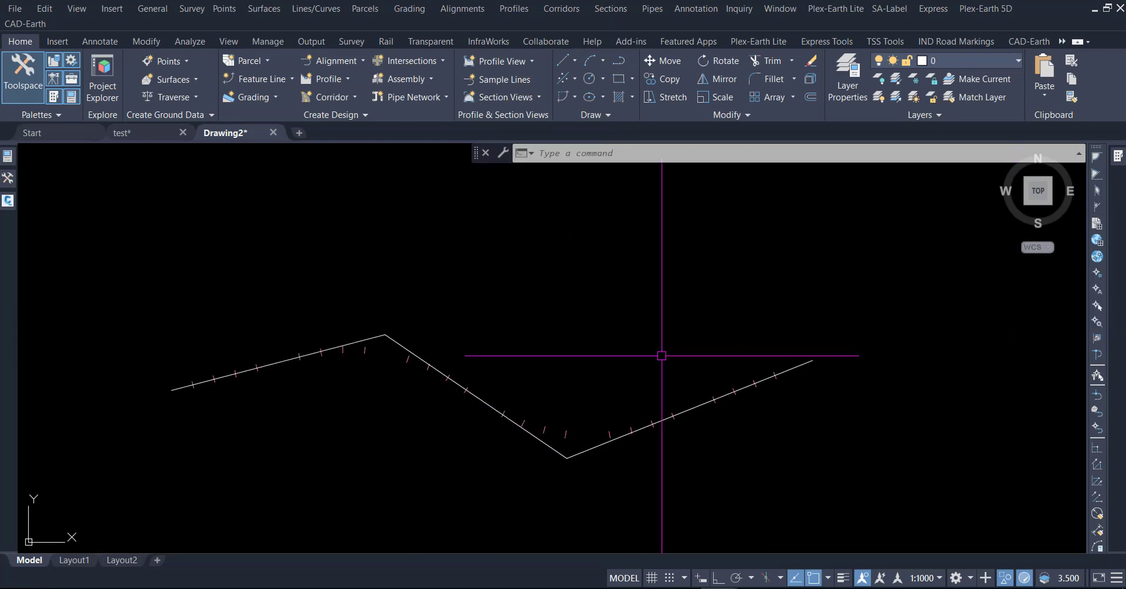
{"action": "middle_click_drag", "start_coordinate": [661, 355], "coordinate": [690, 312]}
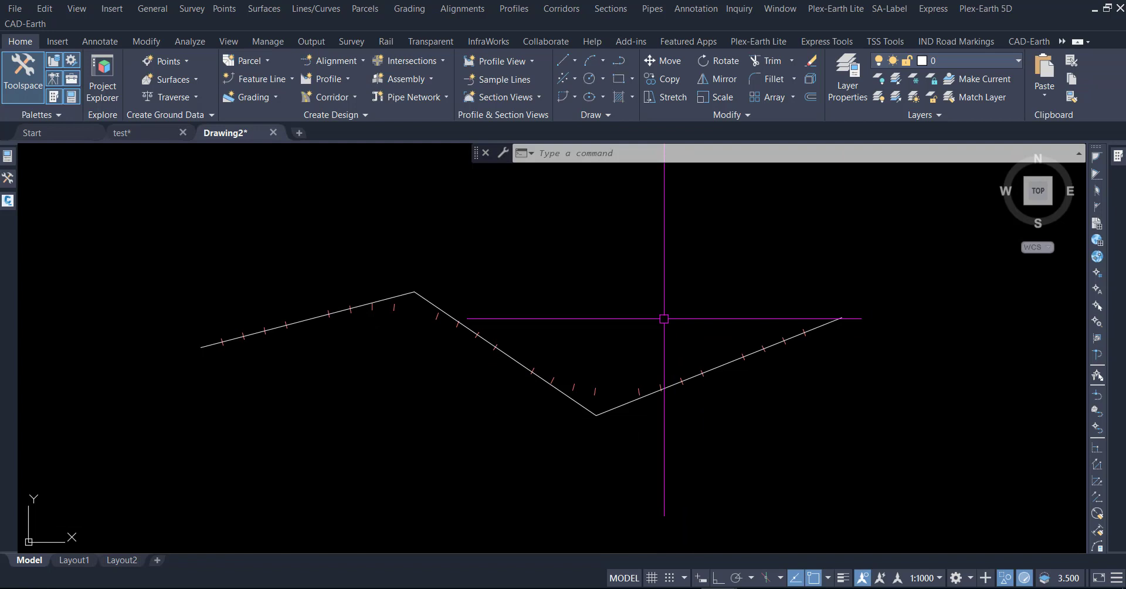
Run FSPI on the first two tangents with radius 80 and 20-long transitions on both sides
{"action": "type", "text": "FSi"}
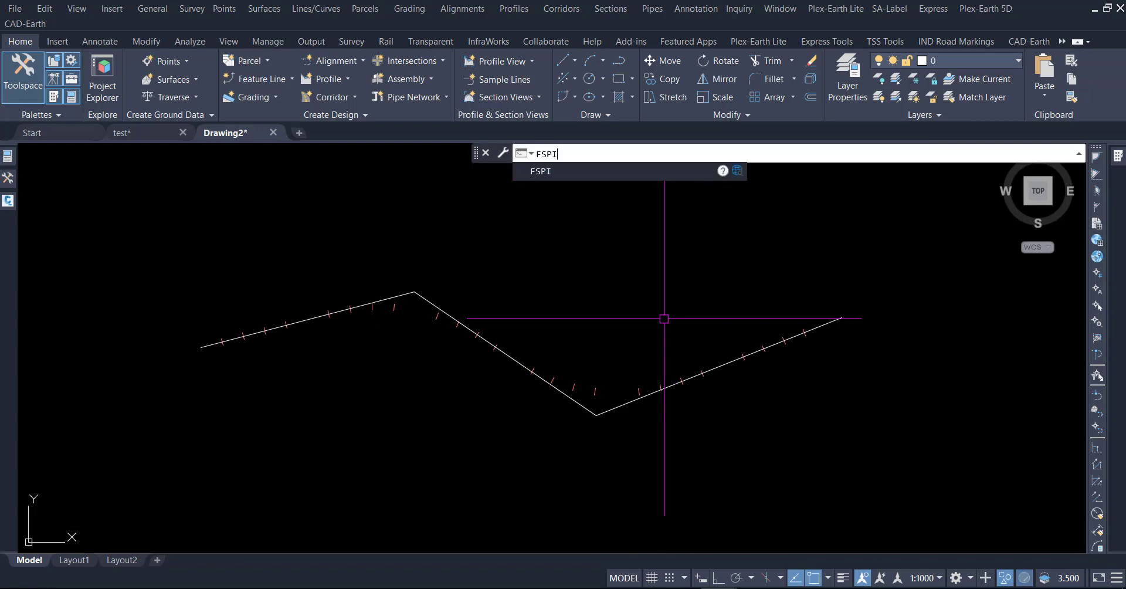
{"action": "left_click", "coordinate": [571, 173]}
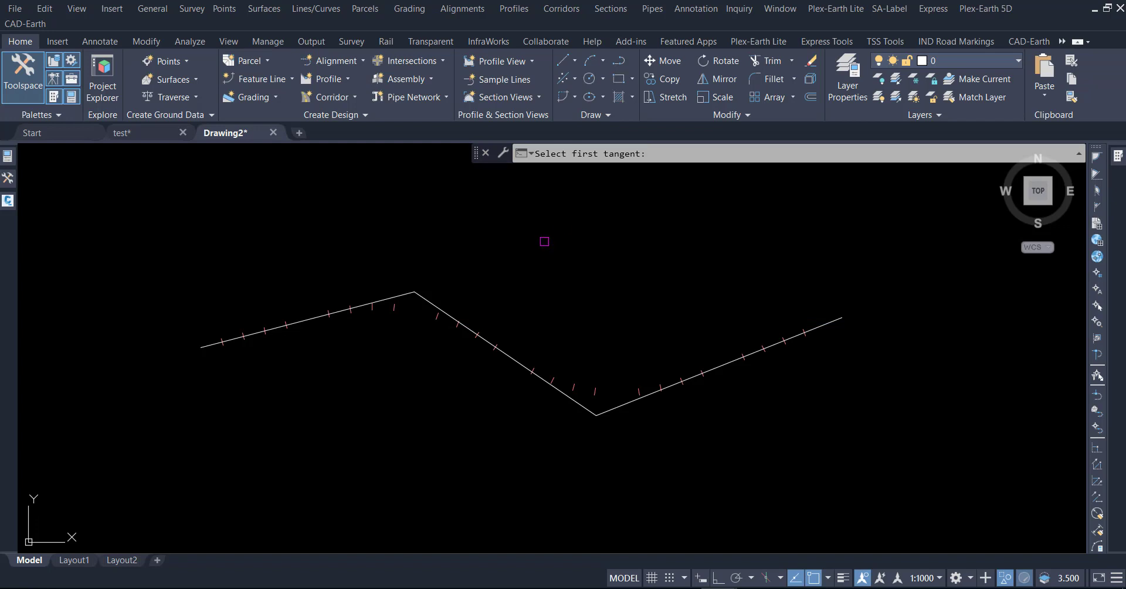
{"action": "left_click", "coordinate": [300, 324]}
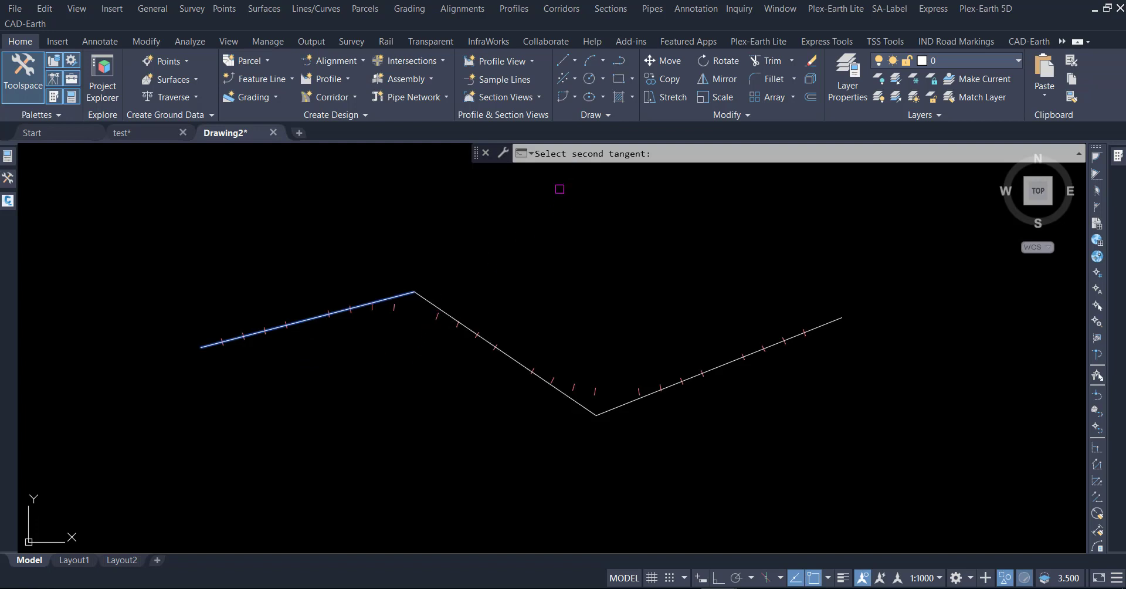
{"action": "left_click", "coordinate": [486, 342]}
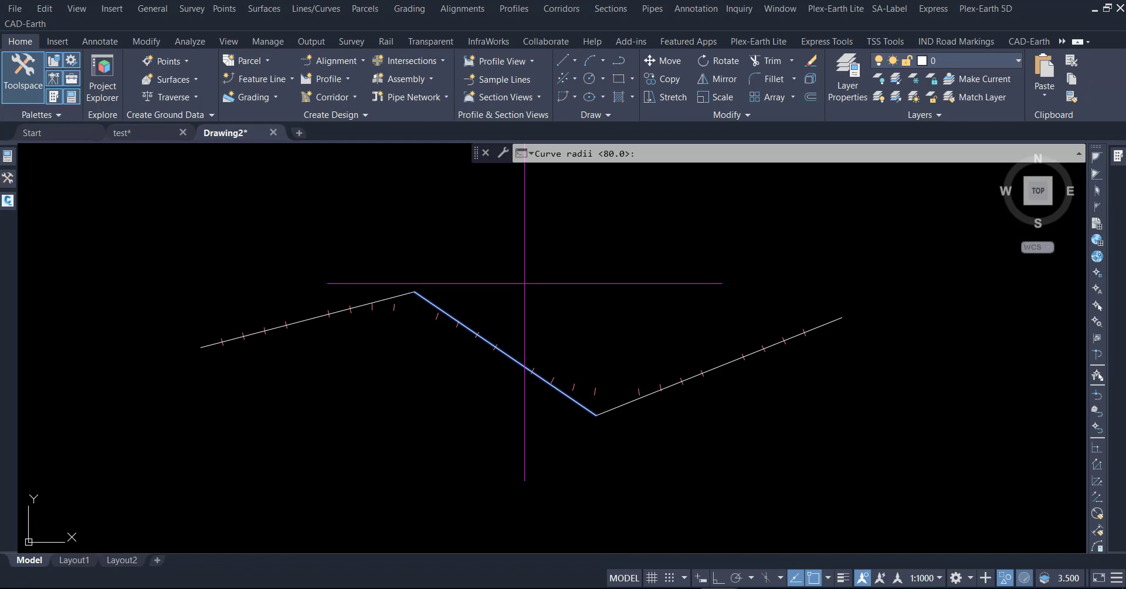
{"action": "type", "text": "80"}
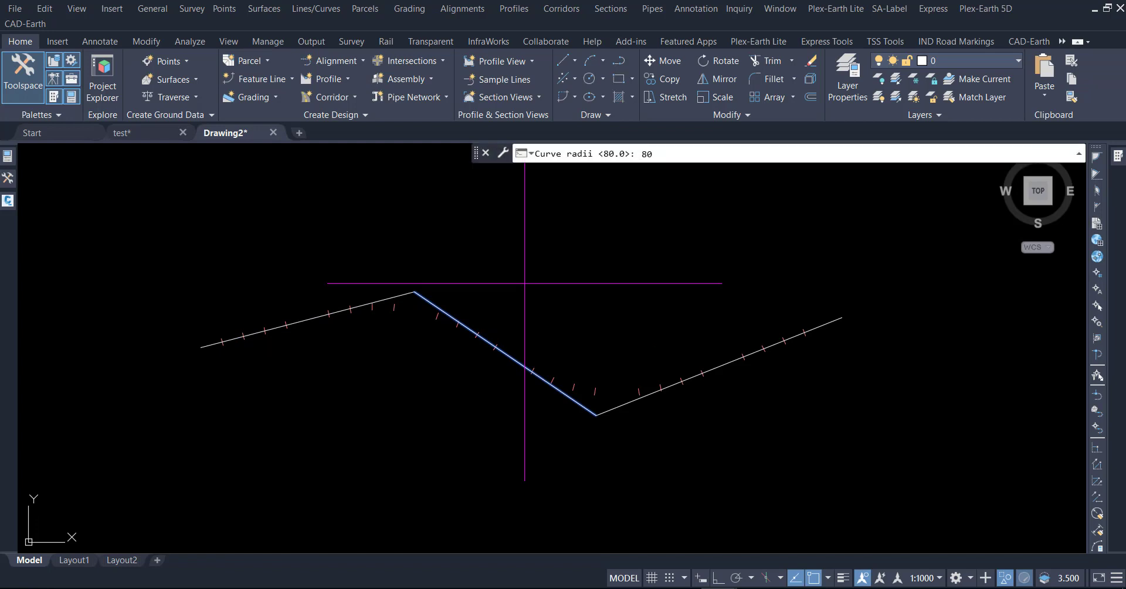
{"action": "key", "text": "Return"}
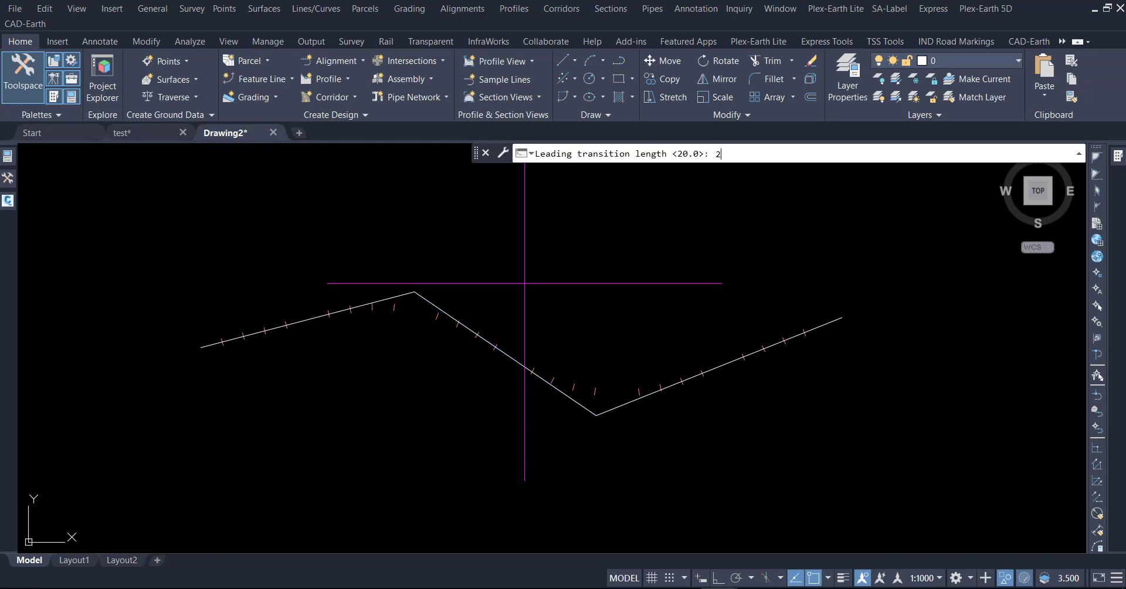
{"action": "key", "text": "Return"}
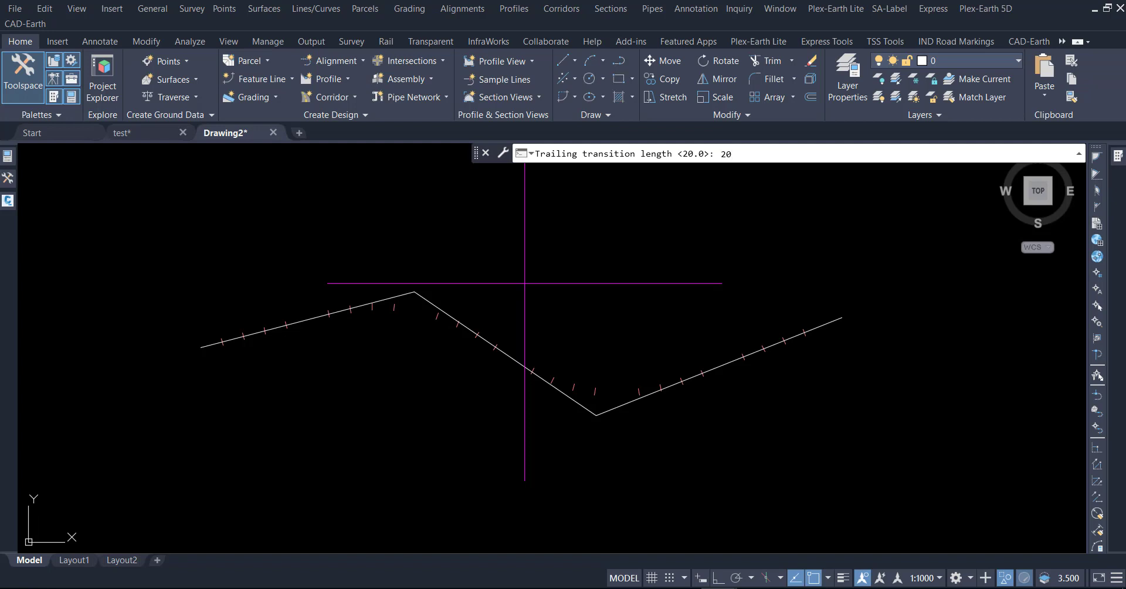
{"action": "key", "text": "Return"}
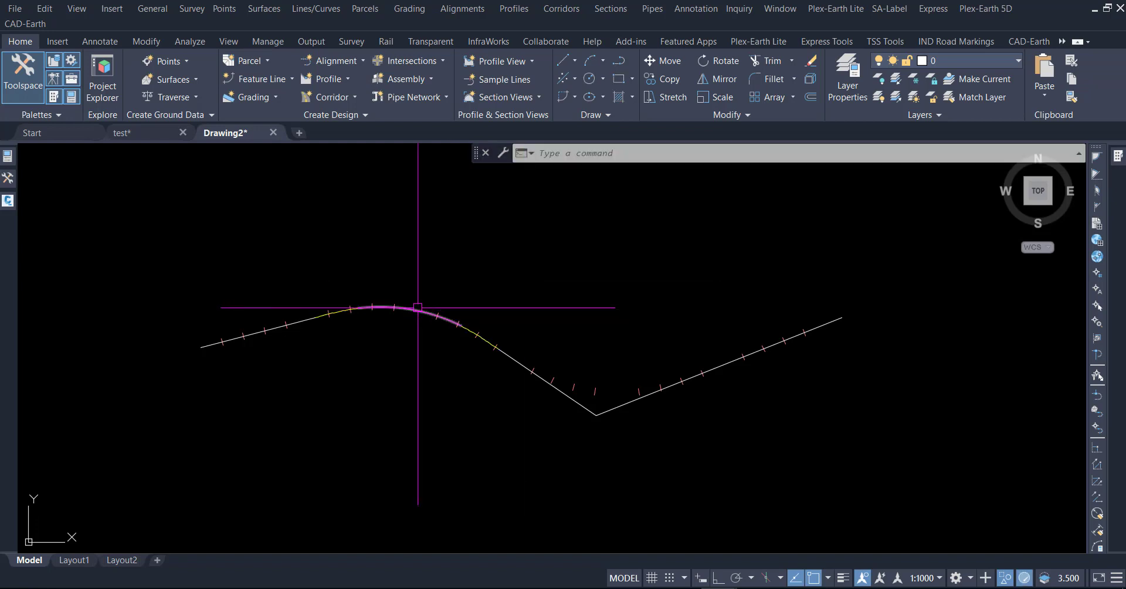
Run CURVEBETWEENLINES on the two lower tangents, accepting radius 80 and 20 transition lengths
{"action": "scroll", "coordinate": [411, 314], "scroll_direction": "up", "scroll_amount": 3}
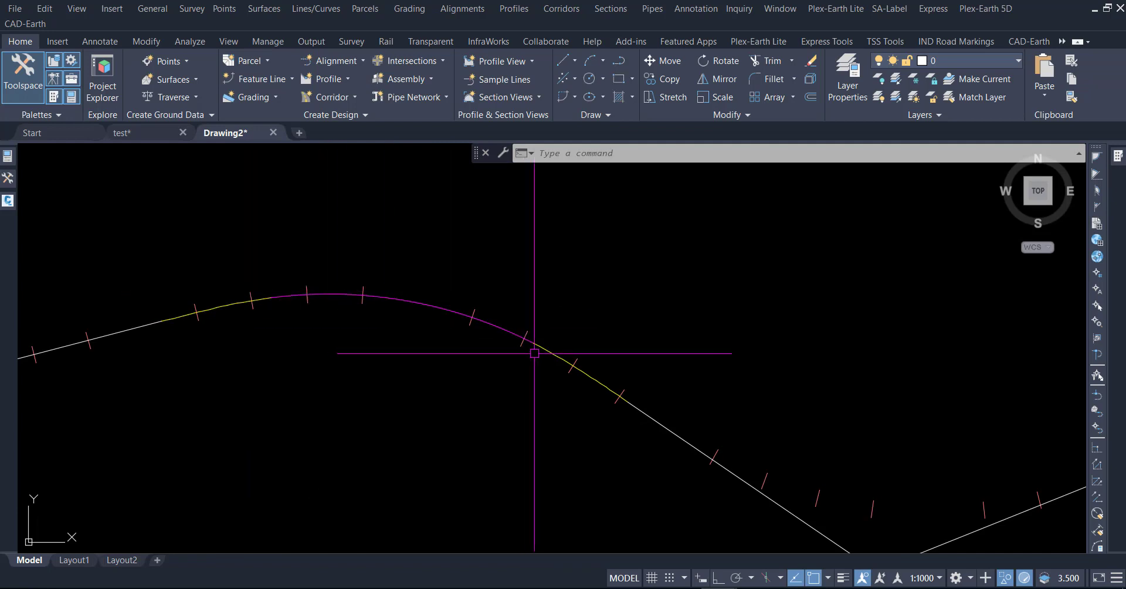
{"action": "scroll", "coordinate": [388, 237], "scroll_direction": "down", "scroll_amount": 2}
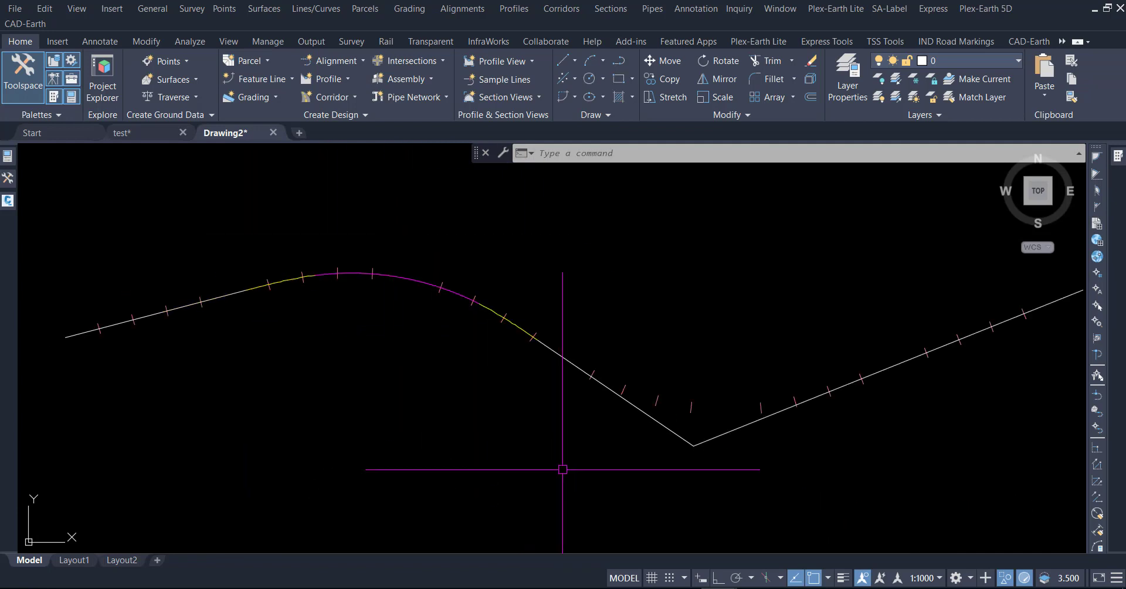
{"action": "type", "text": "CURVEBETWEENLINES"}
{"action": "key", "text": "Return"}
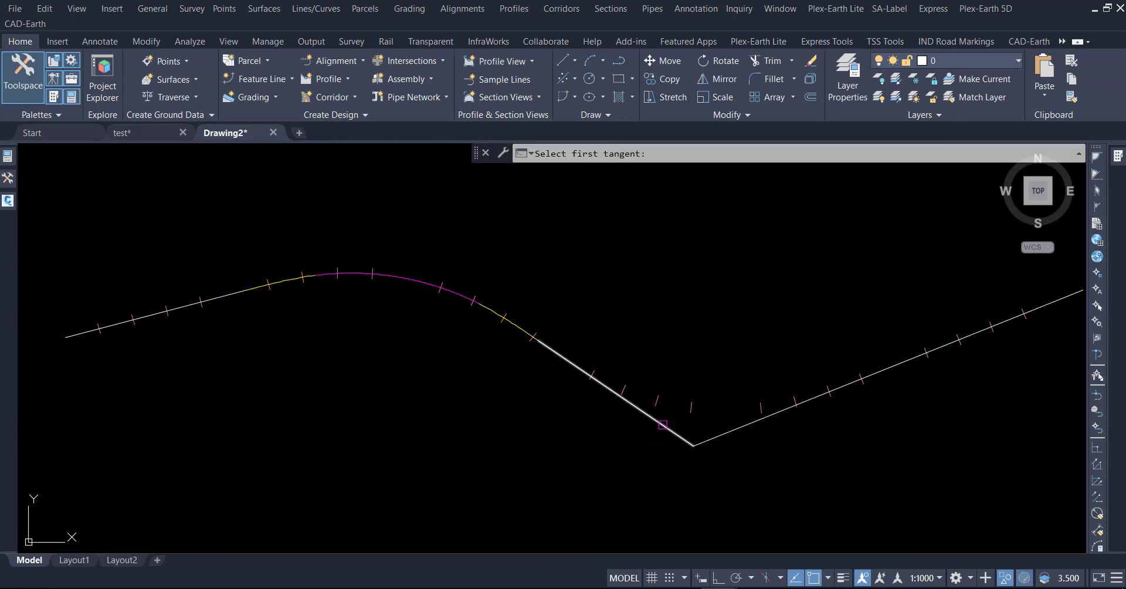
{"action": "left_click", "coordinate": [661, 426]}
{"action": "left_click", "coordinate": [723, 432]}
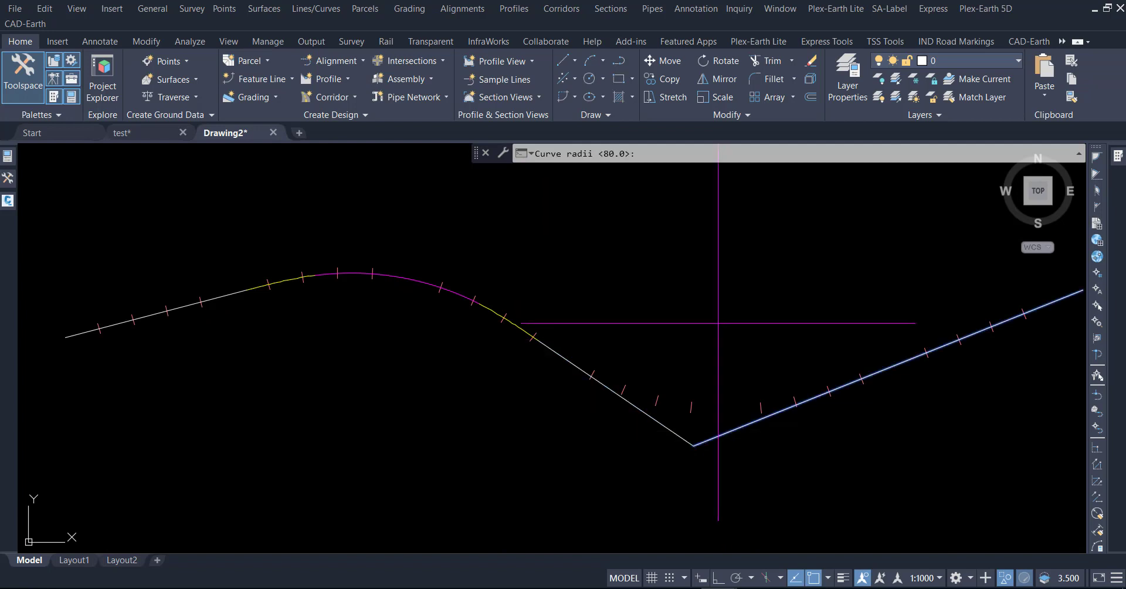
{"action": "key", "text": "Return"}
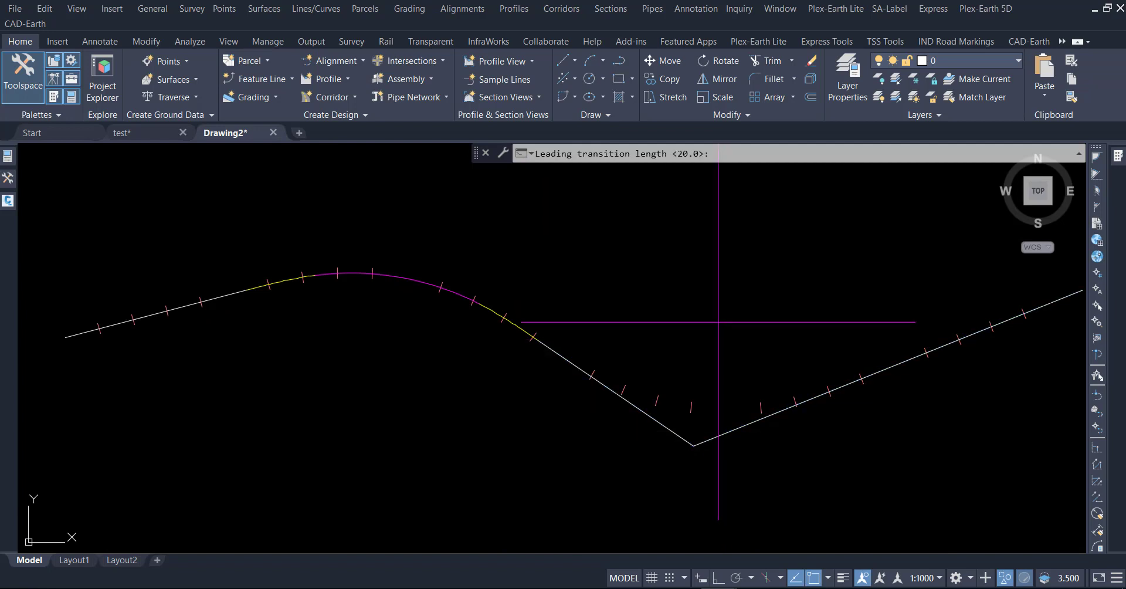
{"action": "key", "text": "Return"}
{"action": "key", "text": "Return"}
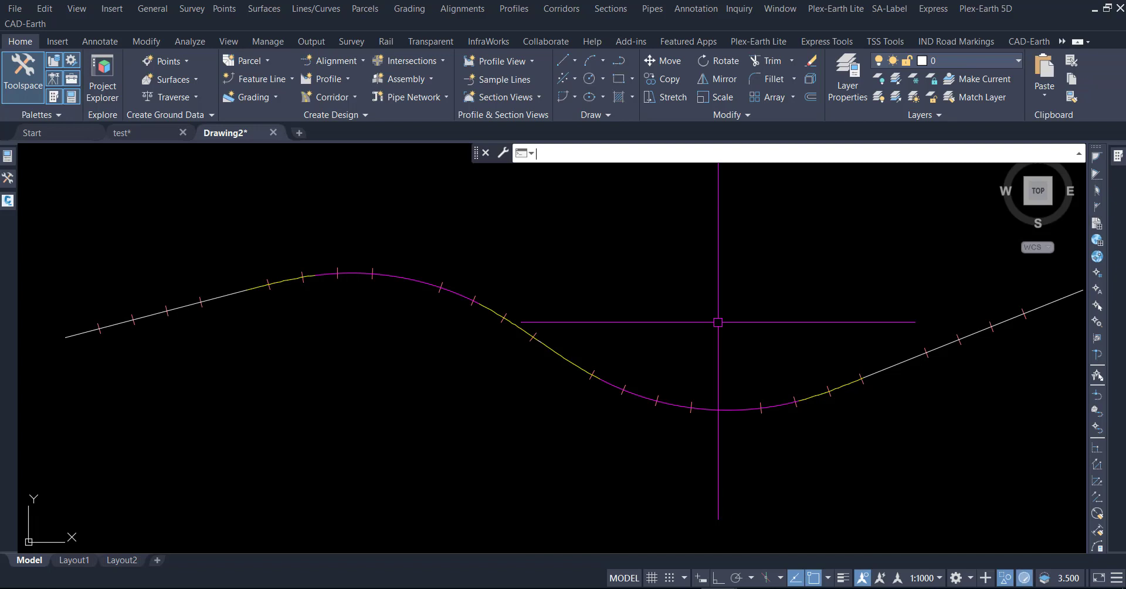
{"action": "scroll", "coordinate": [358, 291], "scroll_direction": "down", "scroll_amount": 2}
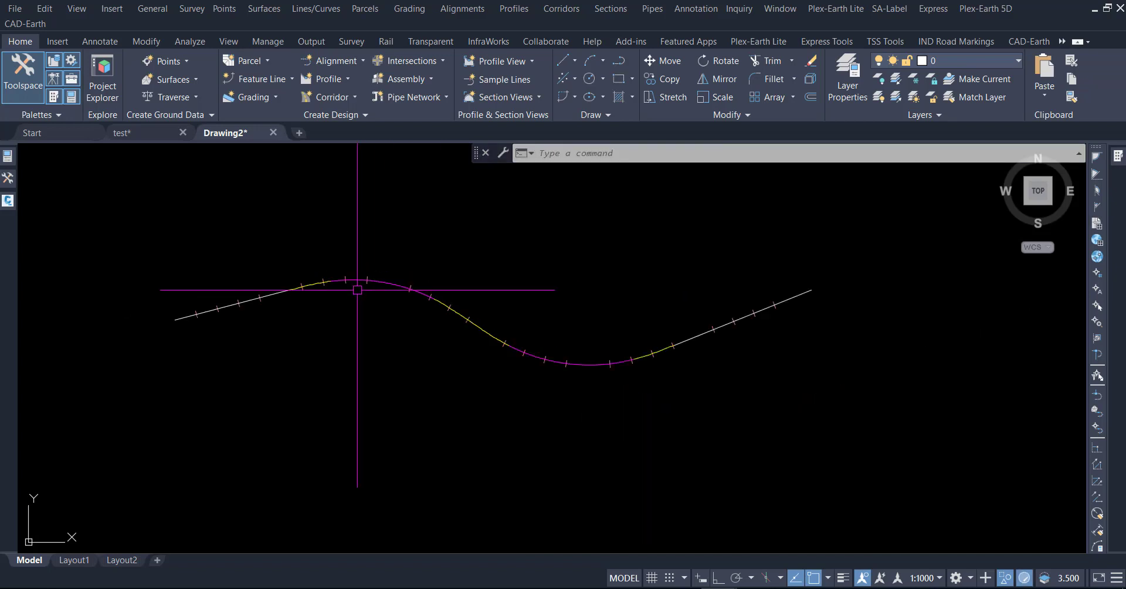
End object isolation to restore labels and tangents, then switch to the AutoCAD Drawing1 window
{"action": "right_click", "coordinate": [380, 210]}
{"action": "mouse_move", "coordinate": [431, 252]}
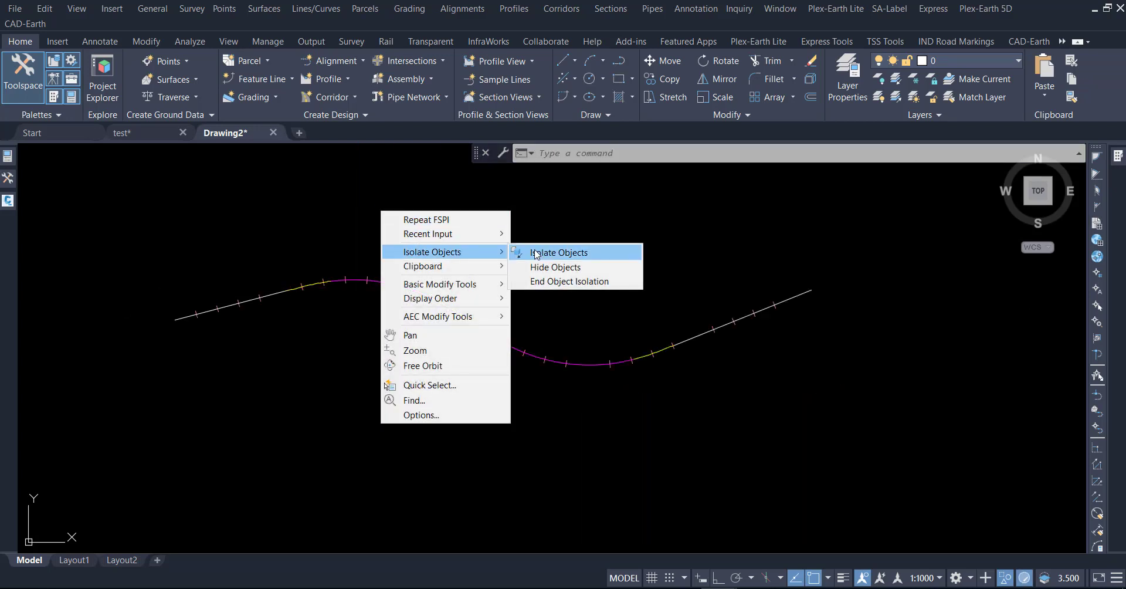
{"action": "left_click", "coordinate": [546, 281]}
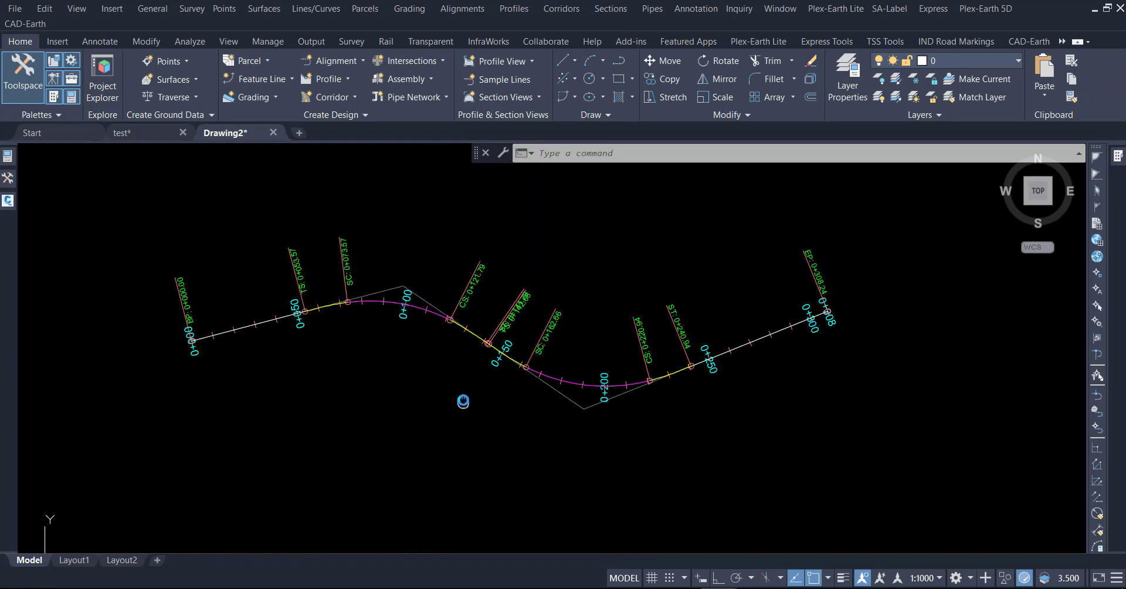
{"action": "scroll", "coordinate": [369, 276], "scroll_direction": "up", "scroll_amount": 10}
{"action": "scroll", "coordinate": [541, 252], "scroll_direction": "up", "scroll_amount": 2}
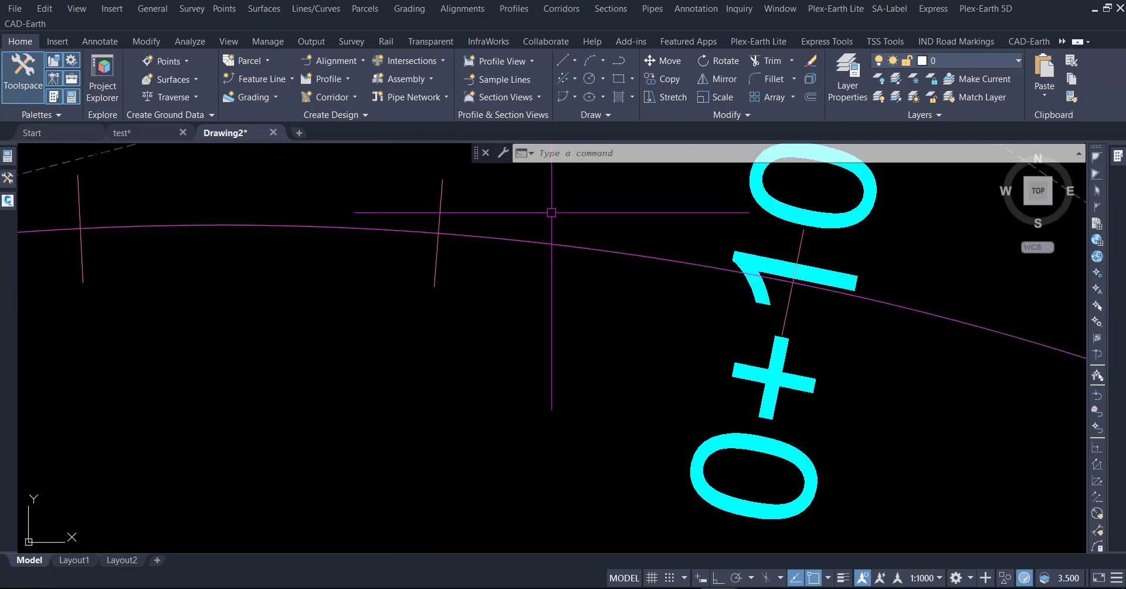
{"action": "scroll", "coordinate": [598, 264], "scroll_direction": "up", "scroll_amount": 2}
{"action": "scroll", "coordinate": [598, 264], "scroll_direction": "down", "scroll_amount": 3}
{"action": "scroll", "coordinate": [330, 326], "scroll_direction": "down", "scroll_amount": 3}
{"action": "scroll", "coordinate": [311, 325], "scroll_direction": "up", "scroll_amount": 3}
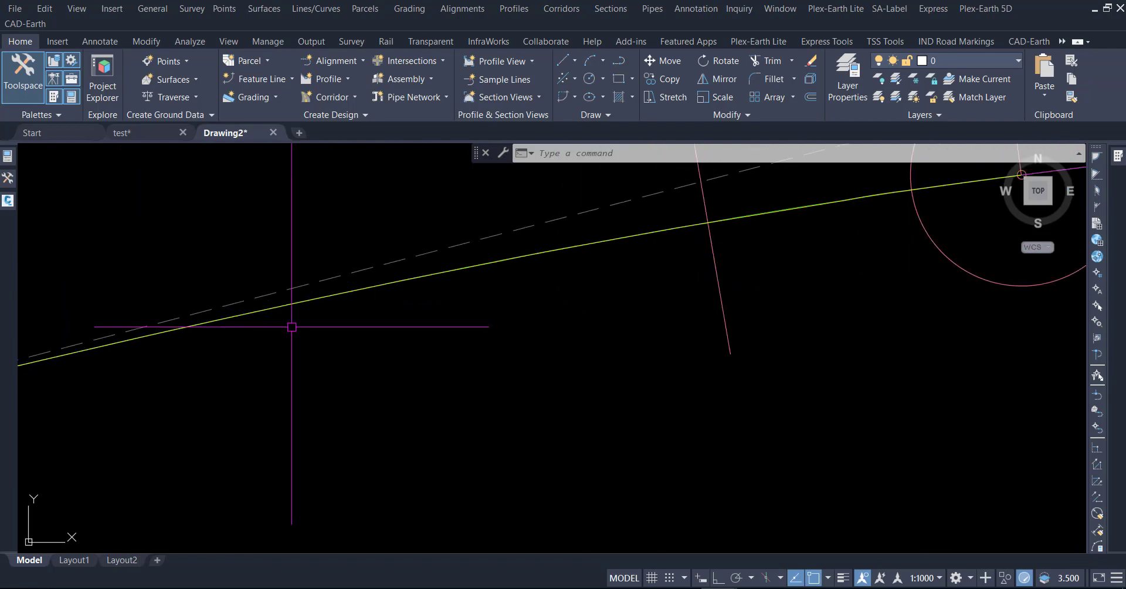
{"action": "scroll", "coordinate": [291, 324], "scroll_direction": "down", "scroll_amount": 2}
{"action": "scroll", "coordinate": [261, 328], "scroll_direction": "down", "scroll_amount": 5}
{"action": "scroll", "coordinate": [476, 371], "scroll_direction": "down", "scroll_amount": 1}
{"action": "scroll", "coordinate": [476, 375], "scroll_direction": "up", "scroll_amount": 1}
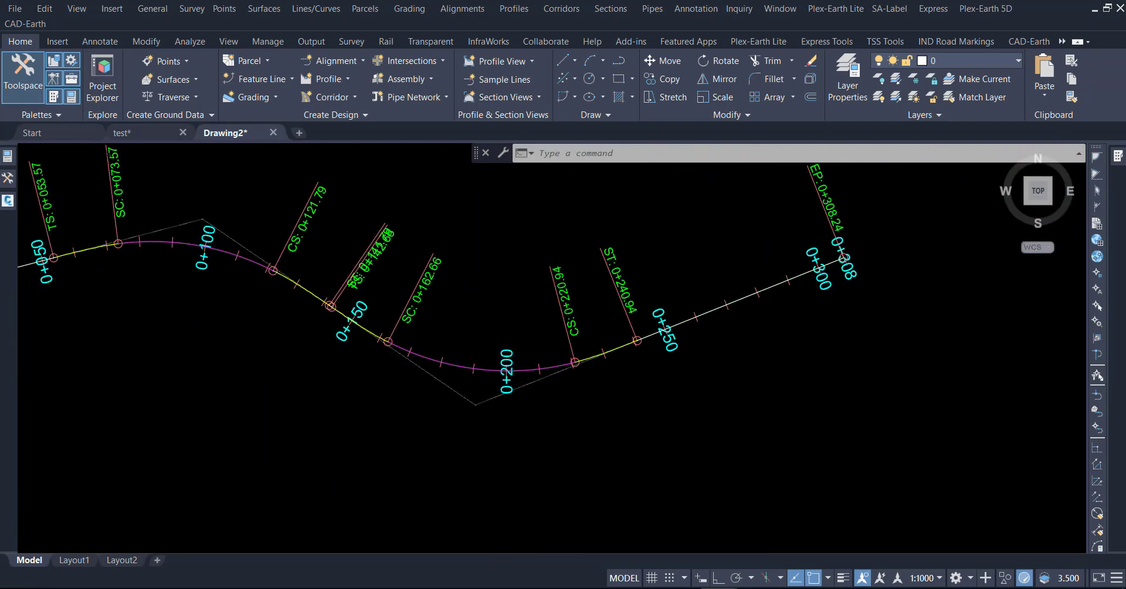
{"action": "scroll", "coordinate": [552, 361], "scroll_direction": "up", "scroll_amount": 3}
{"action": "scroll", "coordinate": [616, 344], "scroll_direction": "up", "scroll_amount": 3}
{"action": "scroll", "coordinate": [659, 350], "scroll_direction": "up", "scroll_amount": 3}
{"action": "scroll", "coordinate": [659, 350], "scroll_direction": "down", "scroll_amount": 2}
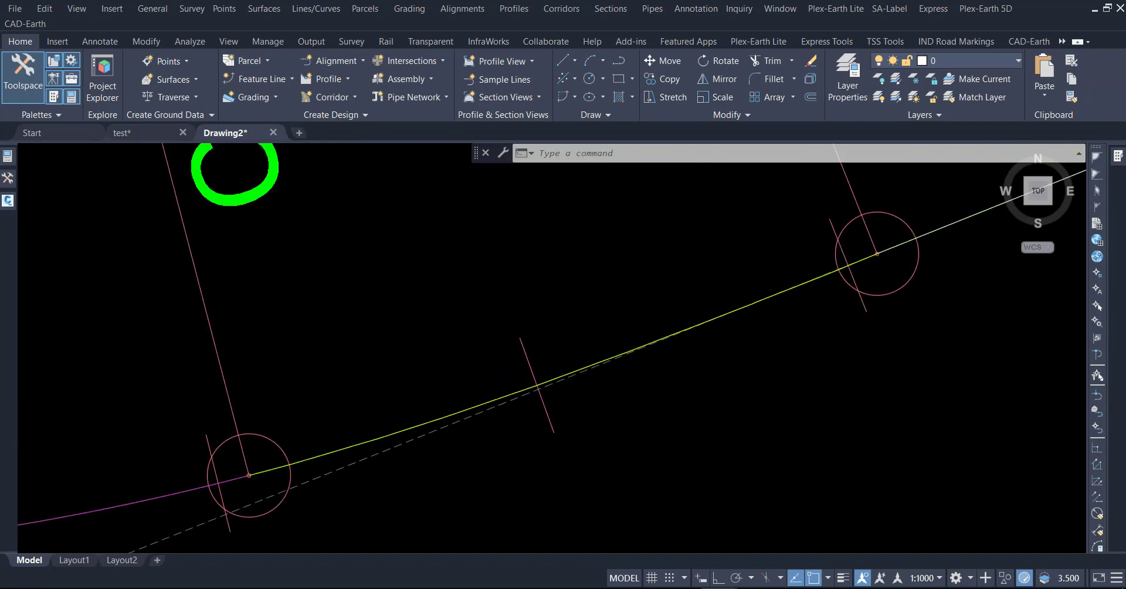
{"action": "scroll", "coordinate": [641, 375], "scroll_direction": "down", "scroll_amount": 2}
{"action": "scroll", "coordinate": [743, 370], "scroll_direction": "down", "scroll_amount": 3}
{"action": "scroll", "coordinate": [708, 313], "scroll_direction": "down", "scroll_amount": 2}
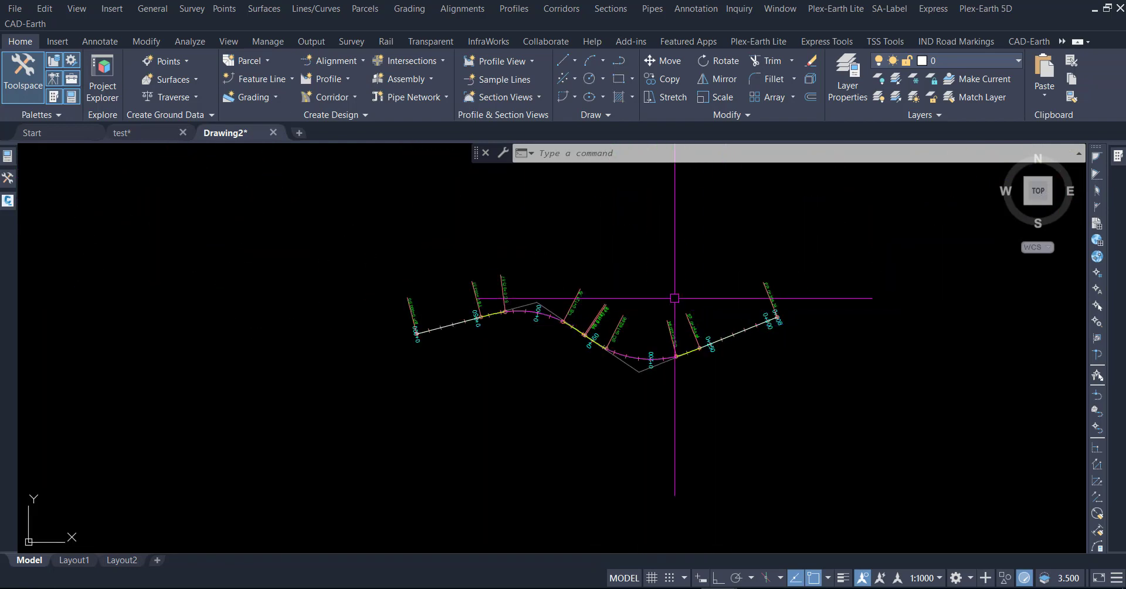
{"action": "scroll", "coordinate": [673, 296], "scroll_direction": "up", "scroll_amount": 3}
{"action": "scroll", "coordinate": [655, 291], "scroll_direction": "down", "scroll_amount": 2}
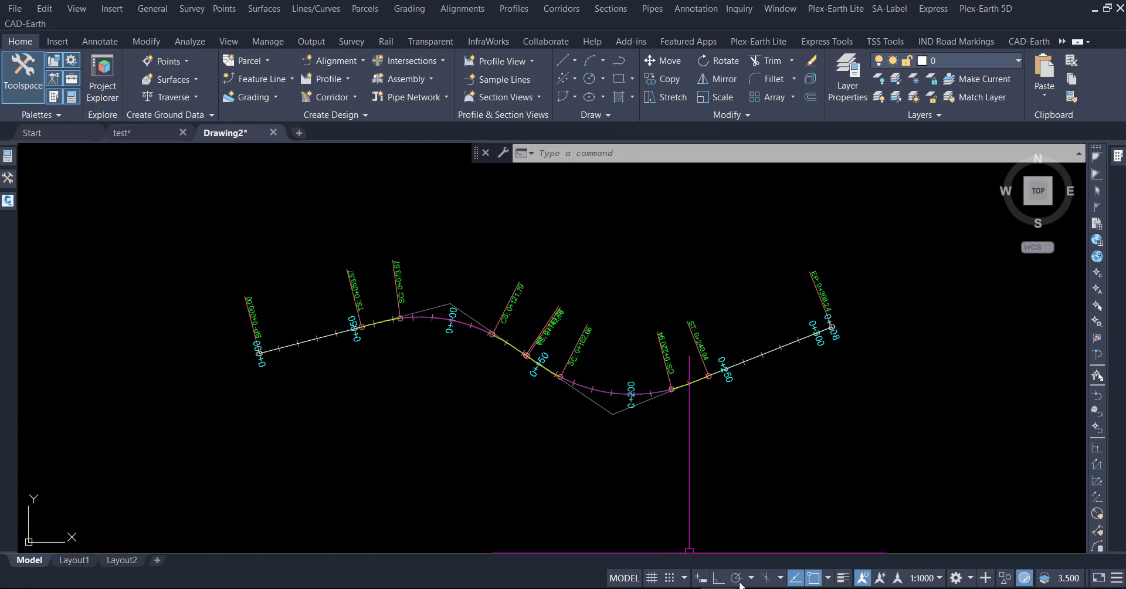
{"action": "left_click", "coordinate": [827, 530]}
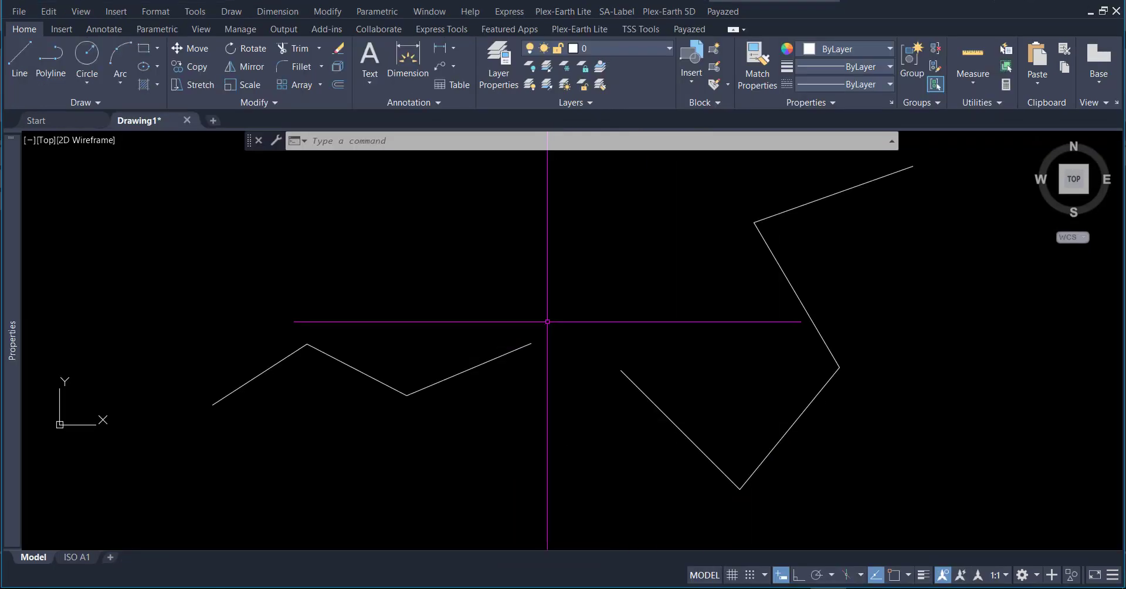
Start the FPI spiral-curve command on Drawing1, then cancel it
{"action": "middle_click_drag", "start_coordinate": [618, 277], "coordinate": [615, 302]}
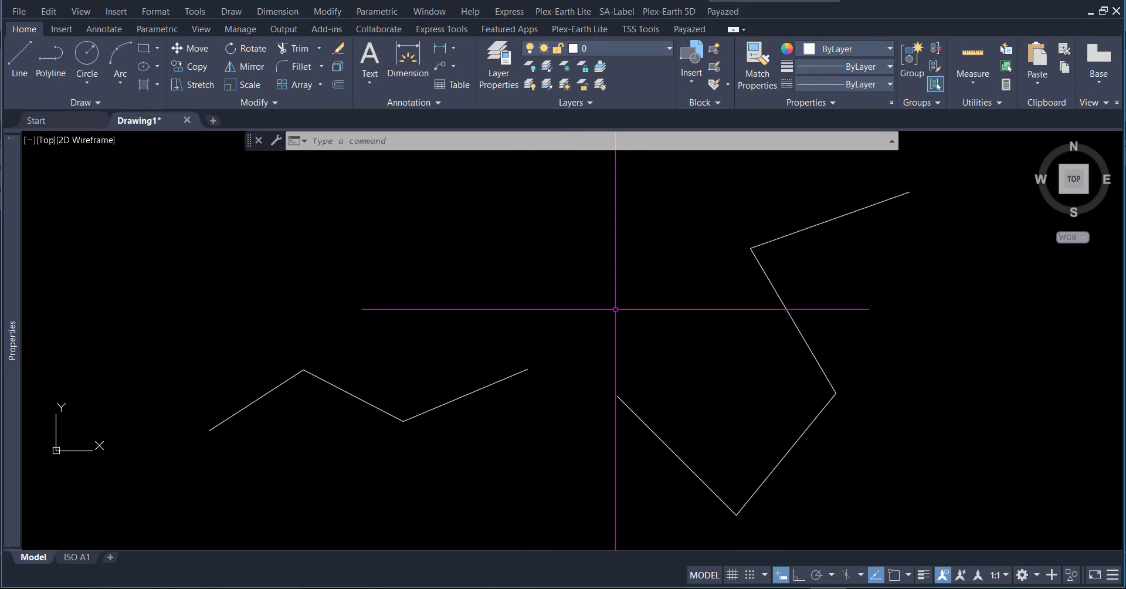
{"action": "type", "text": "fpi"}
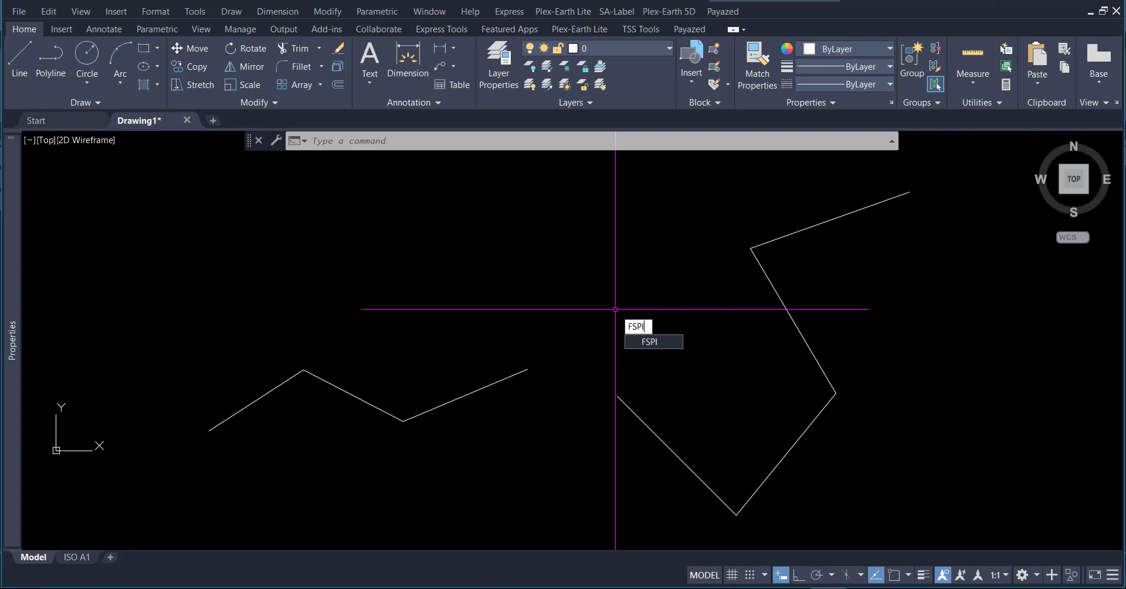
{"action": "key", "text": "Return"}
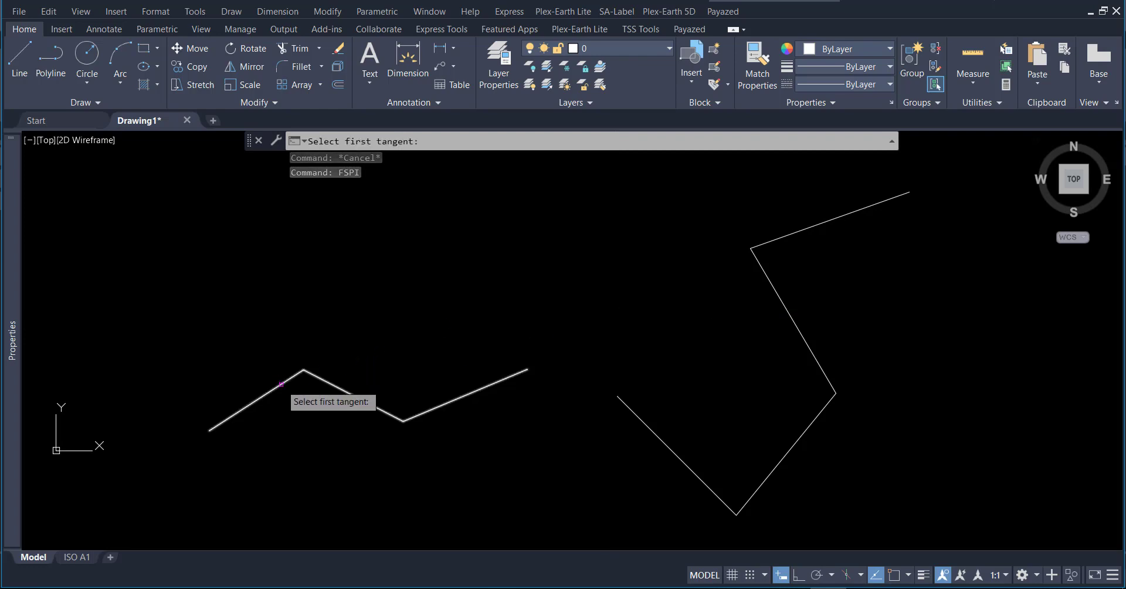
{"action": "key", "text": "Escape"}
Explode the left zigzag polyline into separate line segments with X
{"action": "left_click", "coordinate": [283, 381]}
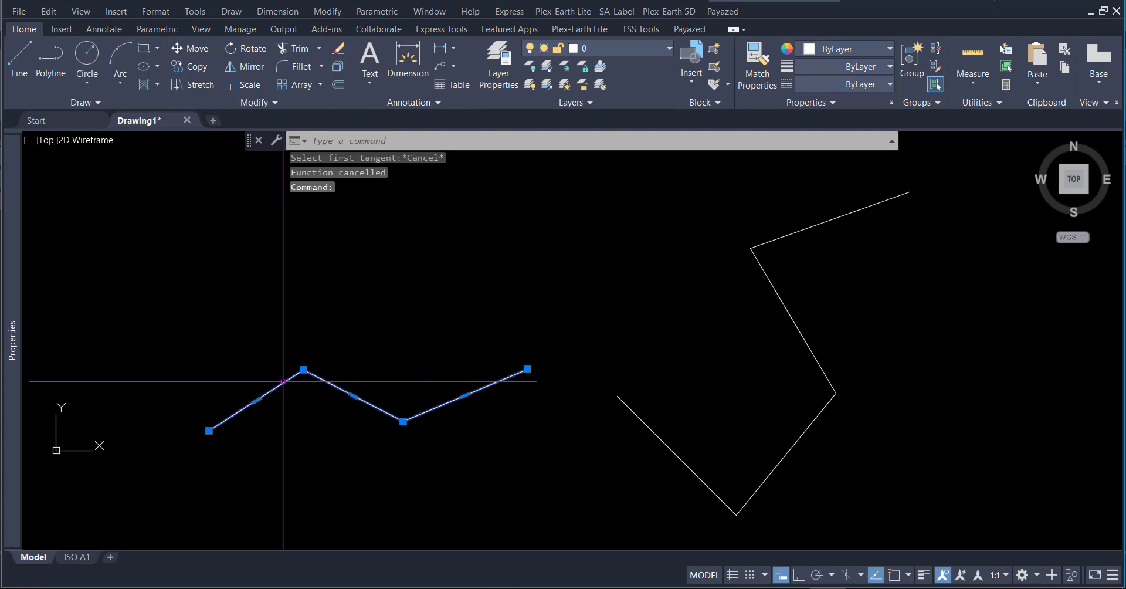
{"action": "type", "text": "x"}
{"action": "key", "text": "Return"}
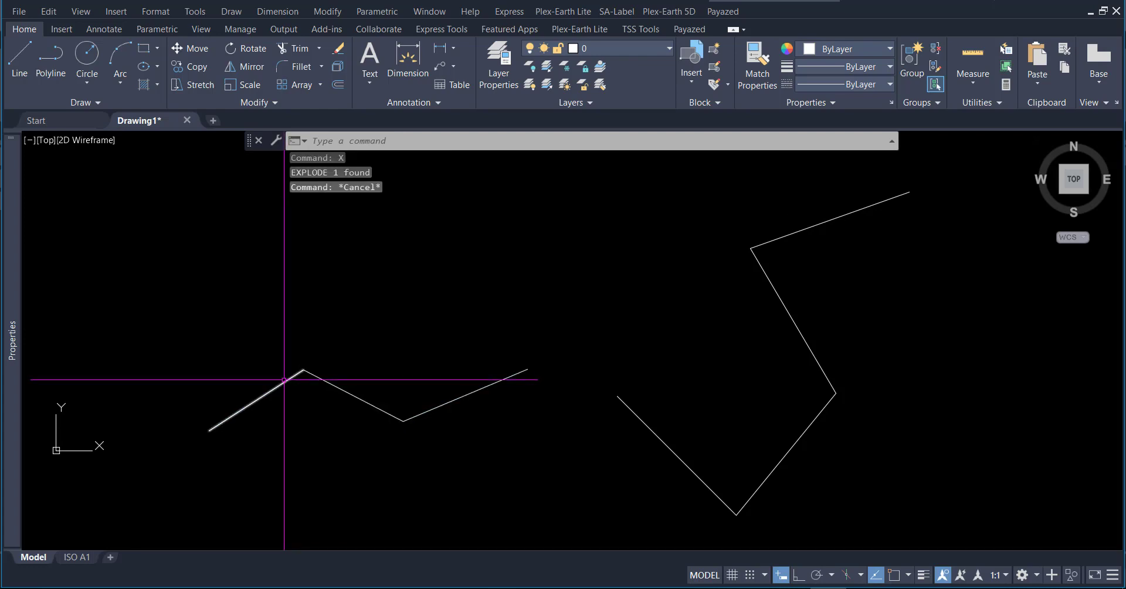
{"action": "key", "text": "Escape"}
{"action": "key", "text": "Escape"}
Round the first zigzag's upper bend with FSPI: radius 60, leading transition 15, trailing transition 10
{"action": "type", "text": "FSpi"}
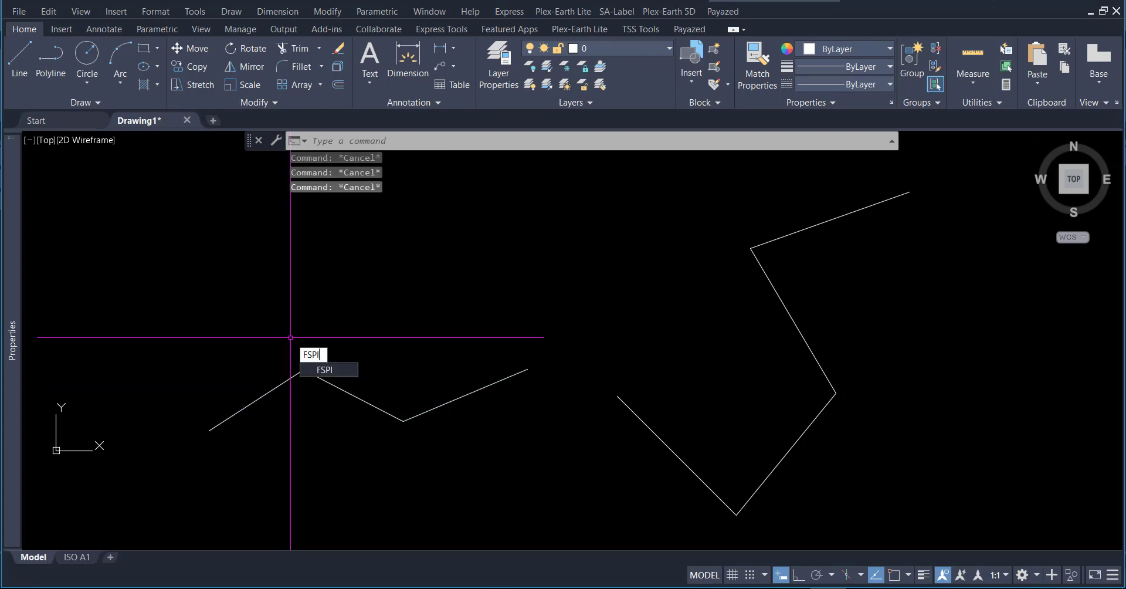
{"action": "key", "text": "Return"}
{"action": "left_click", "coordinate": [285, 370]}
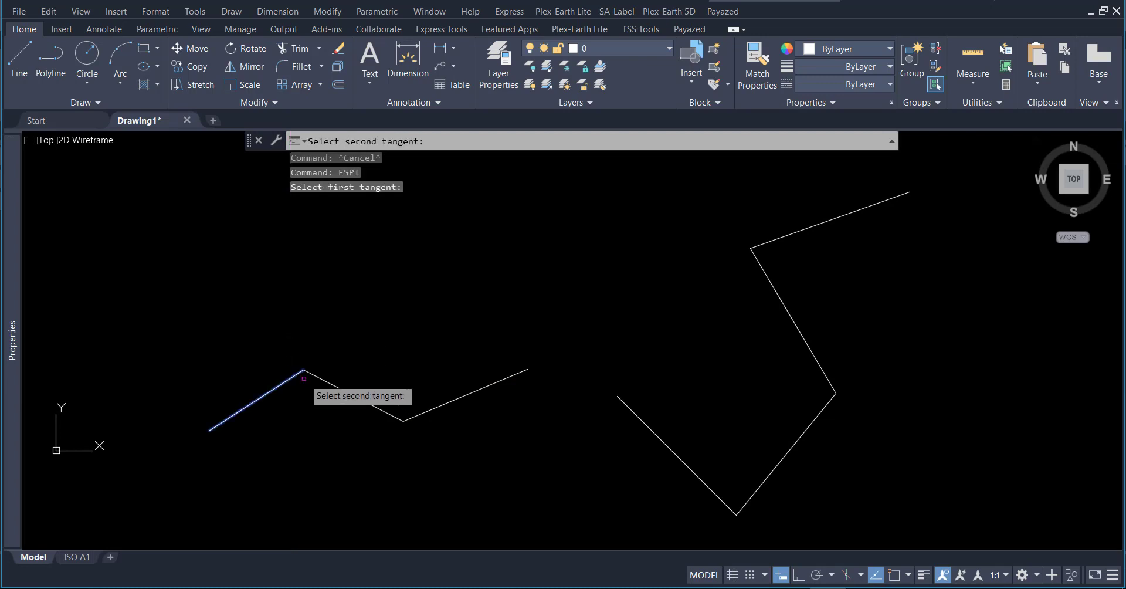
{"action": "left_click", "coordinate": [317, 377]}
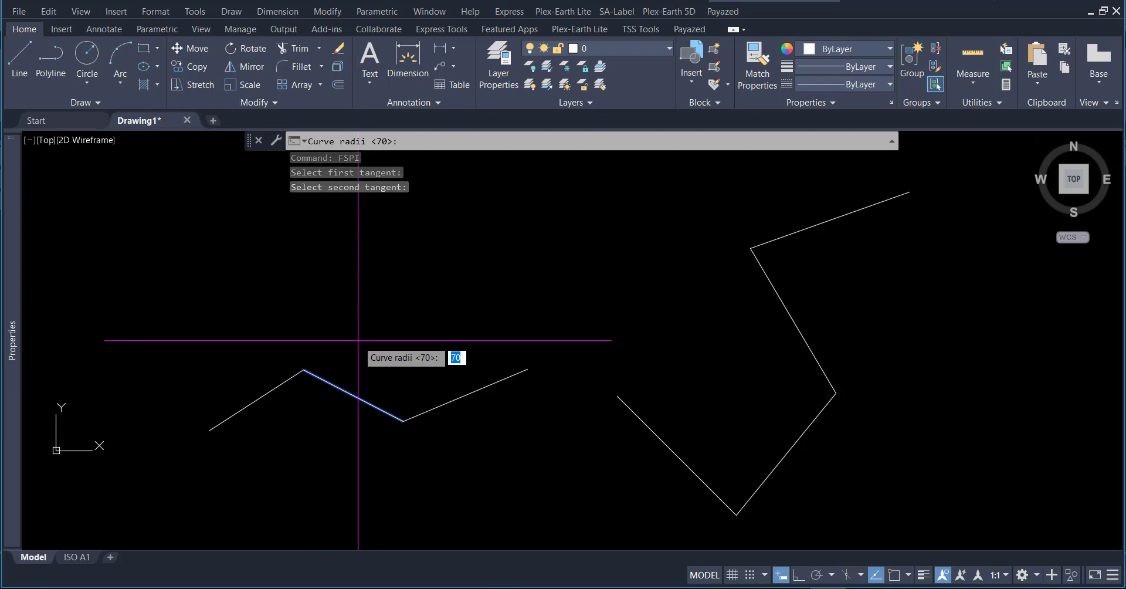
{"action": "type", "text": "60"}
{"action": "key", "text": "Return"}
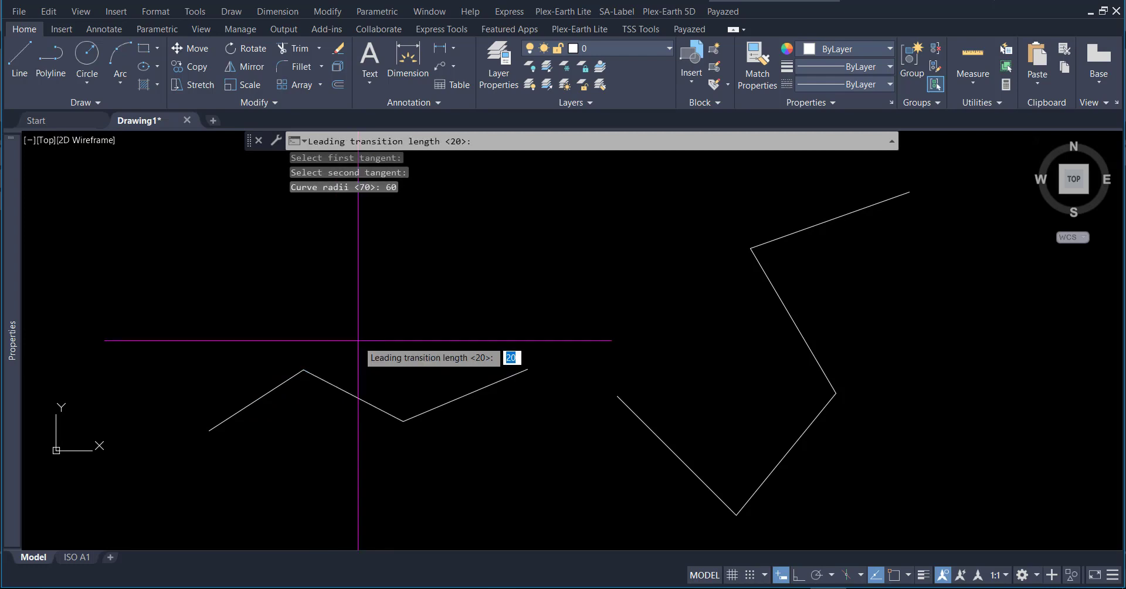
{"action": "key", "text": "Return"}
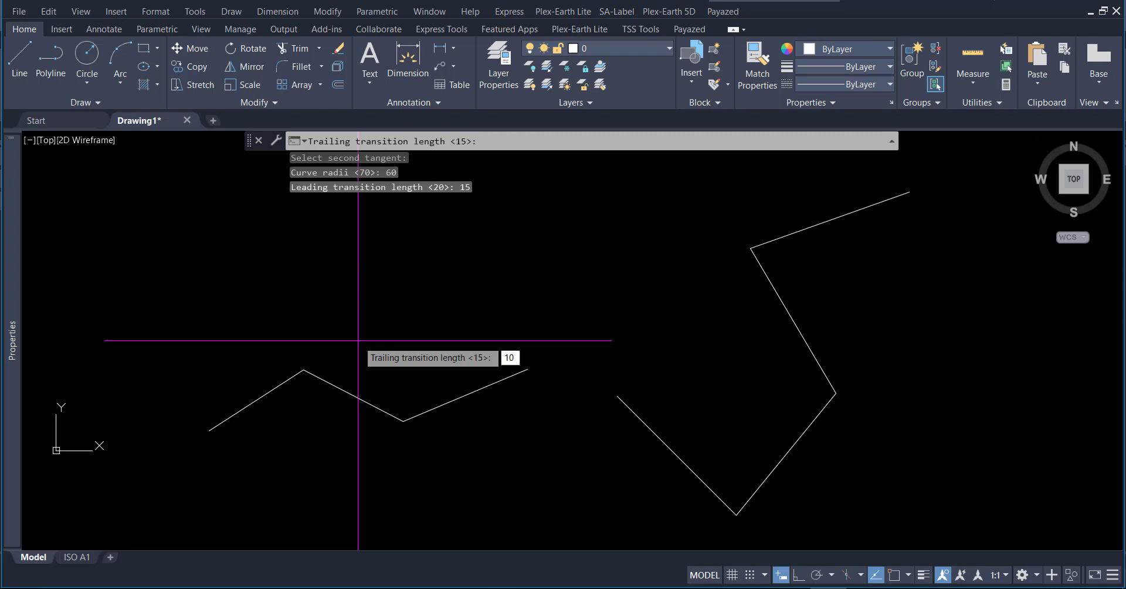
{"action": "key", "text": "Return"}
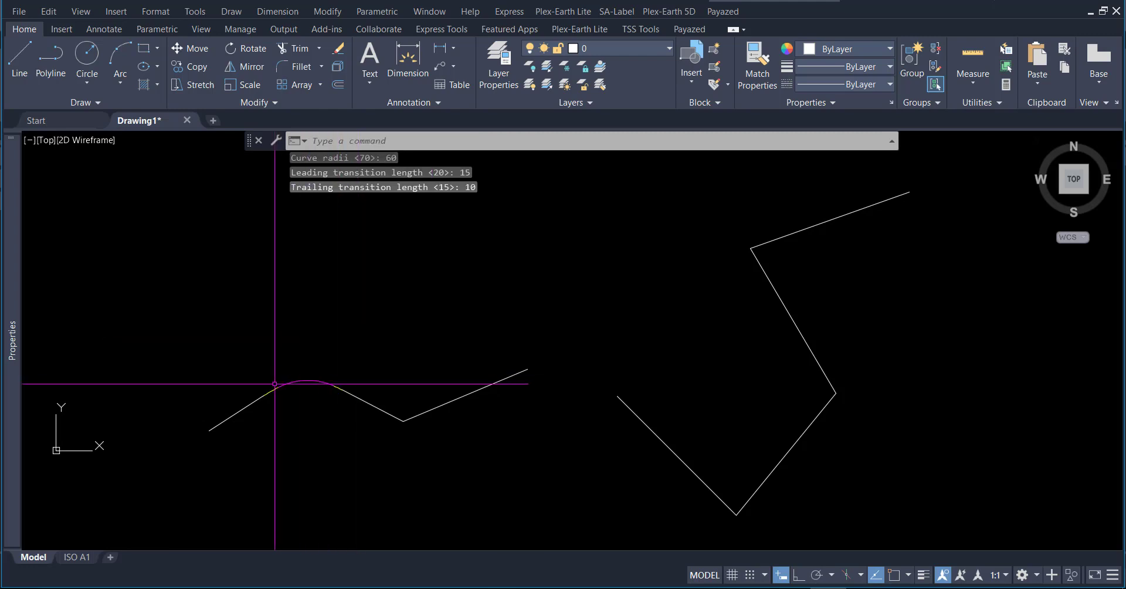
{"action": "scroll", "coordinate": [275, 390], "scroll_direction": "up", "scroll_amount": 5}
{"action": "scroll", "coordinate": [275, 390], "scroll_direction": "down", "scroll_amount": 5}
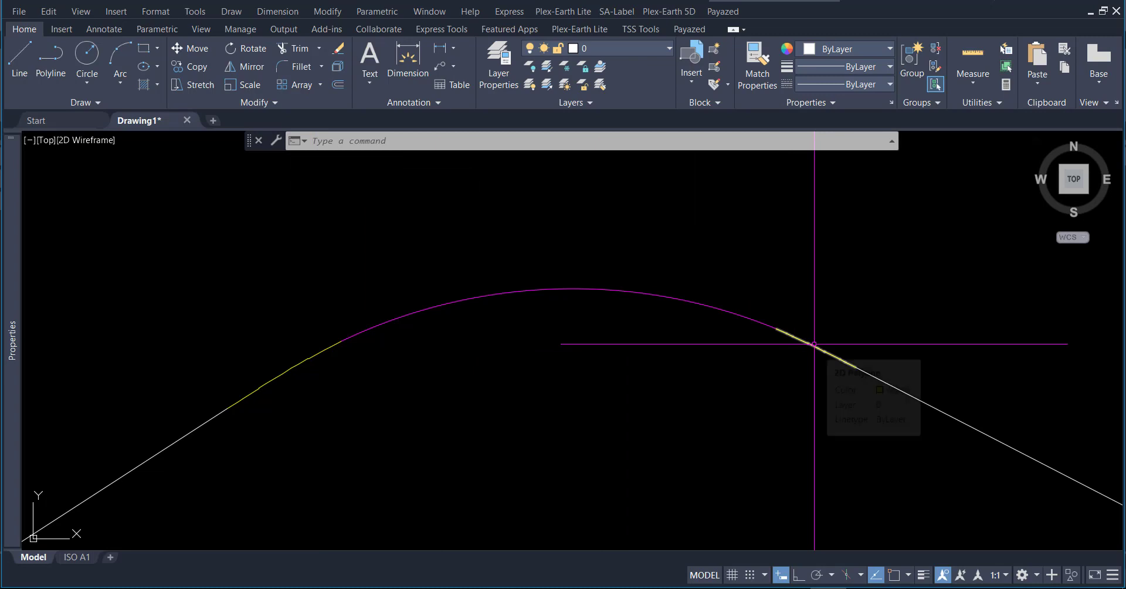
{"action": "scroll", "coordinate": [439, 259], "scroll_direction": "down", "scroll_amount": 5}
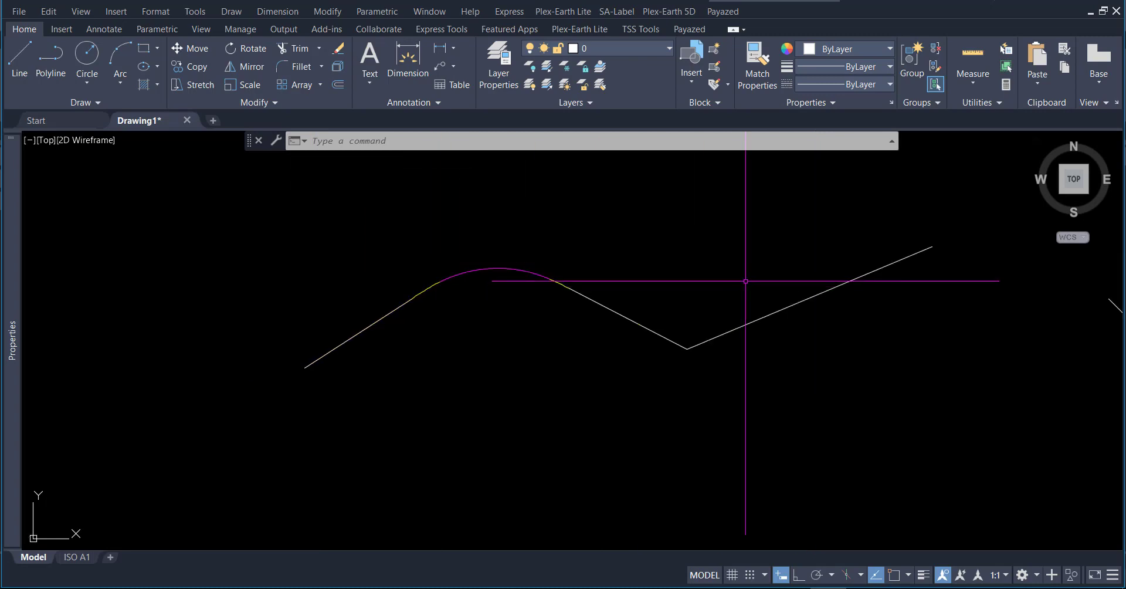
Fit a 70-radius curve with 20-length spirals at the first zigzag's lower bend
{"action": "key", "text": "Return"}
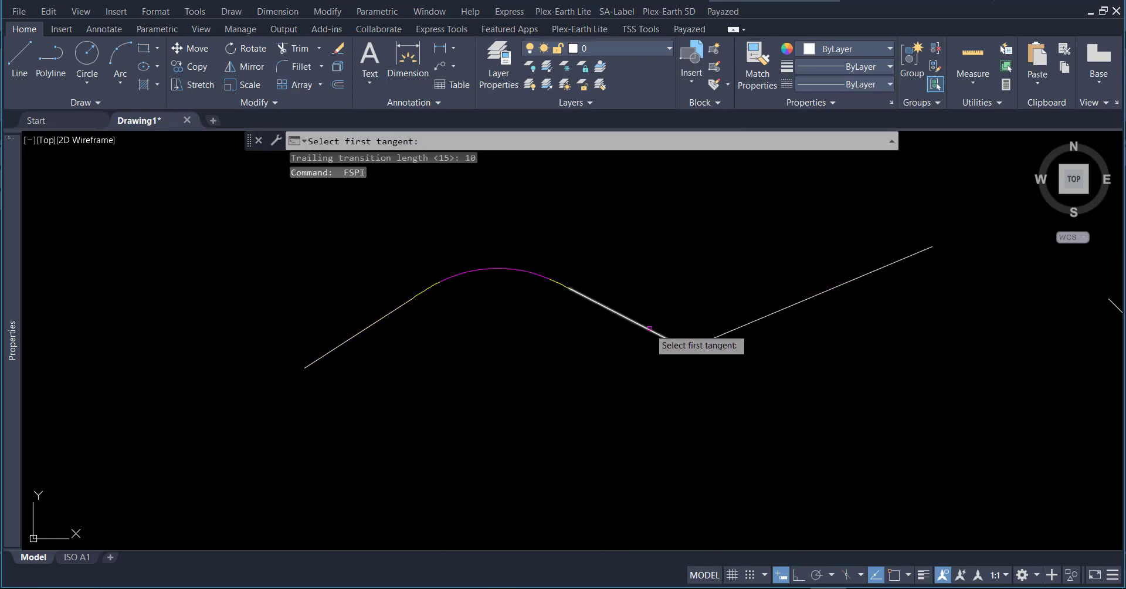
{"action": "left_click", "coordinate": [649, 328]}
{"action": "left_click", "coordinate": [746, 324]}
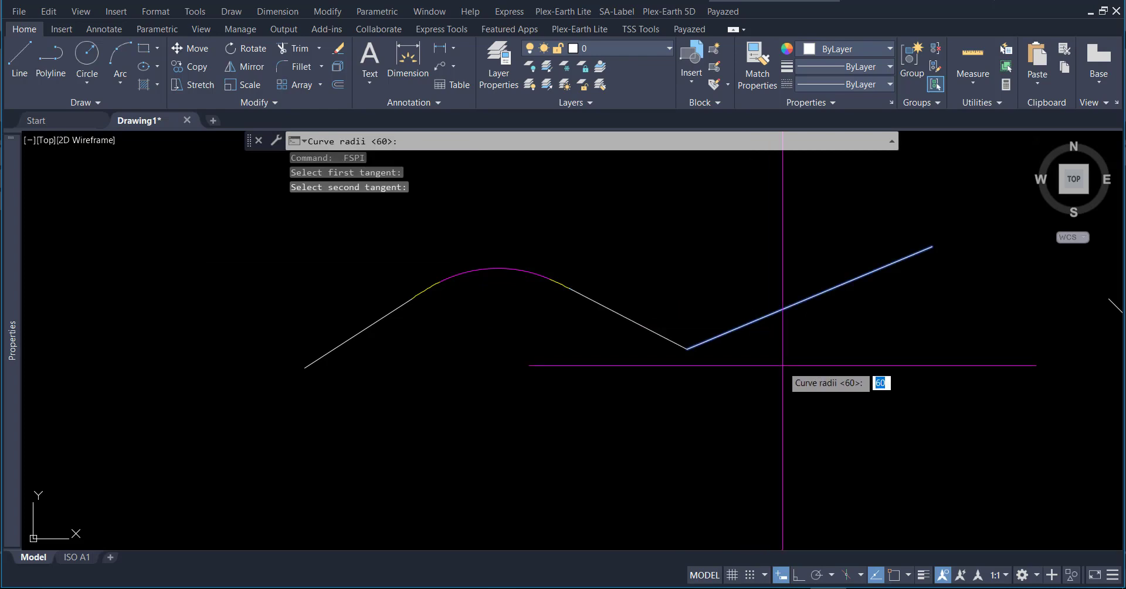
{"action": "key", "text": "Return"}
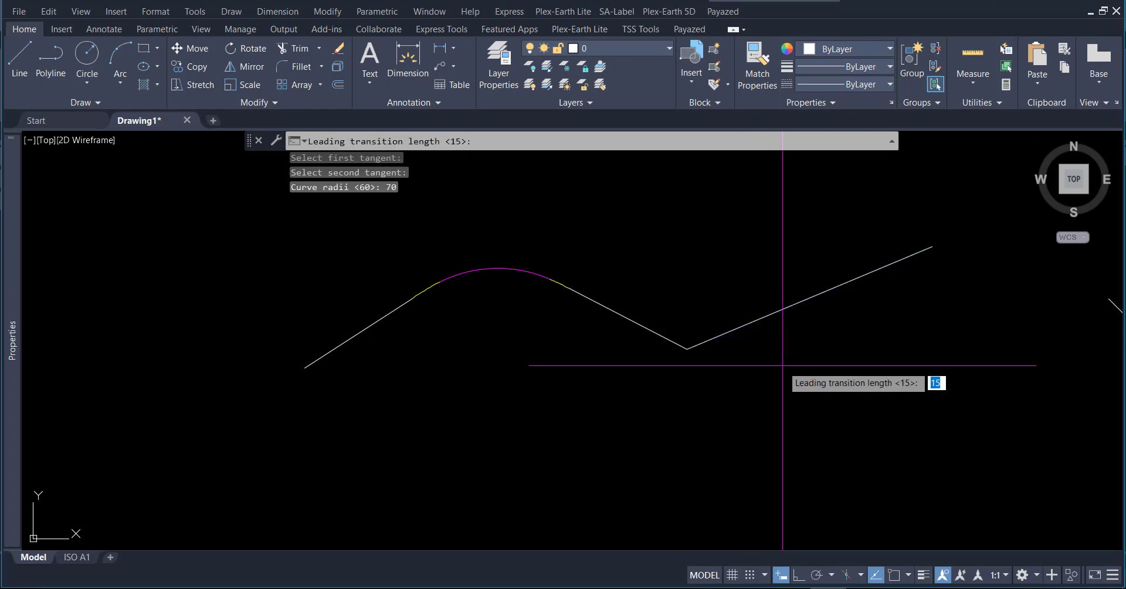
{"action": "type", "text": "20"}
{"action": "key", "text": "Return"}
{"action": "key", "text": "Return"}
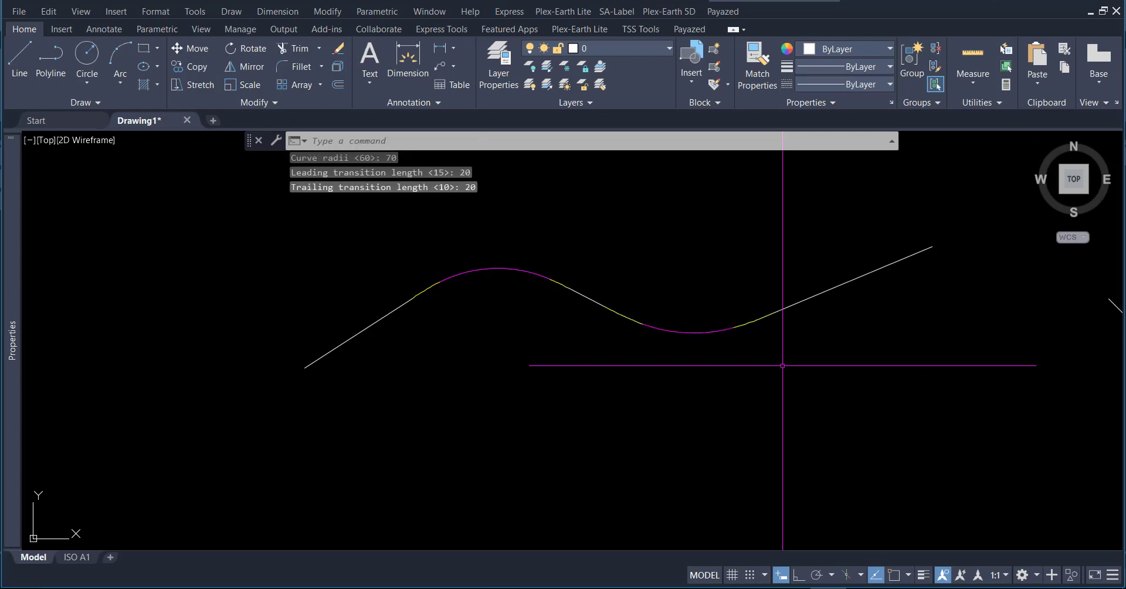
{"action": "scroll", "coordinate": [680, 281], "scroll_direction": "up", "scroll_amount": 4}
Pan to the second zigzag and explode it into separate lines with X
{"action": "scroll", "coordinate": [596, 297], "scroll_direction": "down", "scroll_amount": 7}
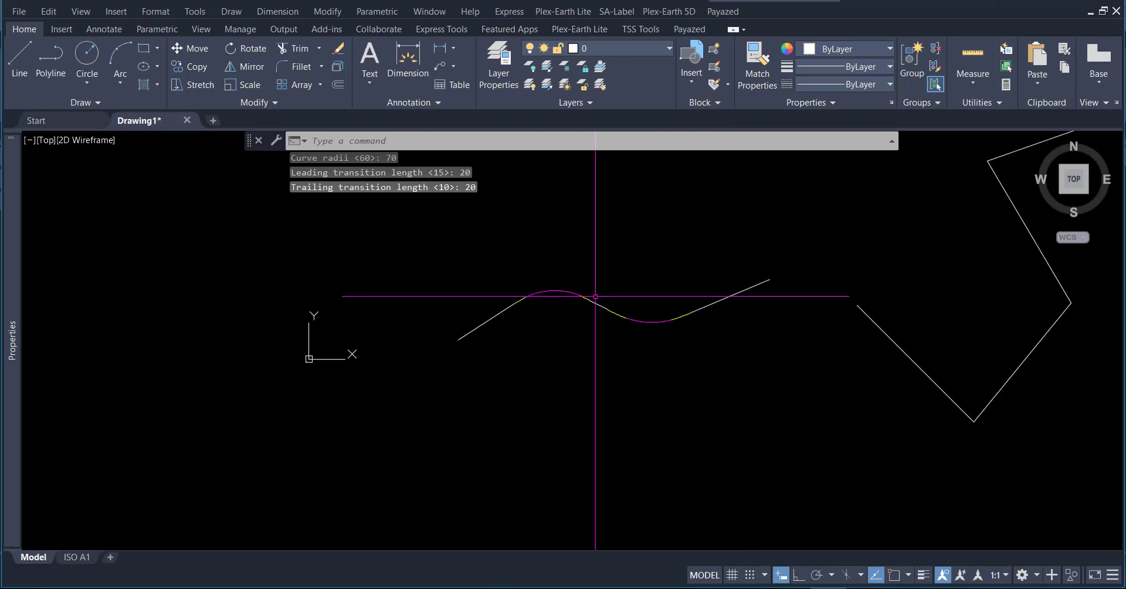
{"action": "middle_click_drag", "start_coordinate": [803, 372], "coordinate": [472, 423]}
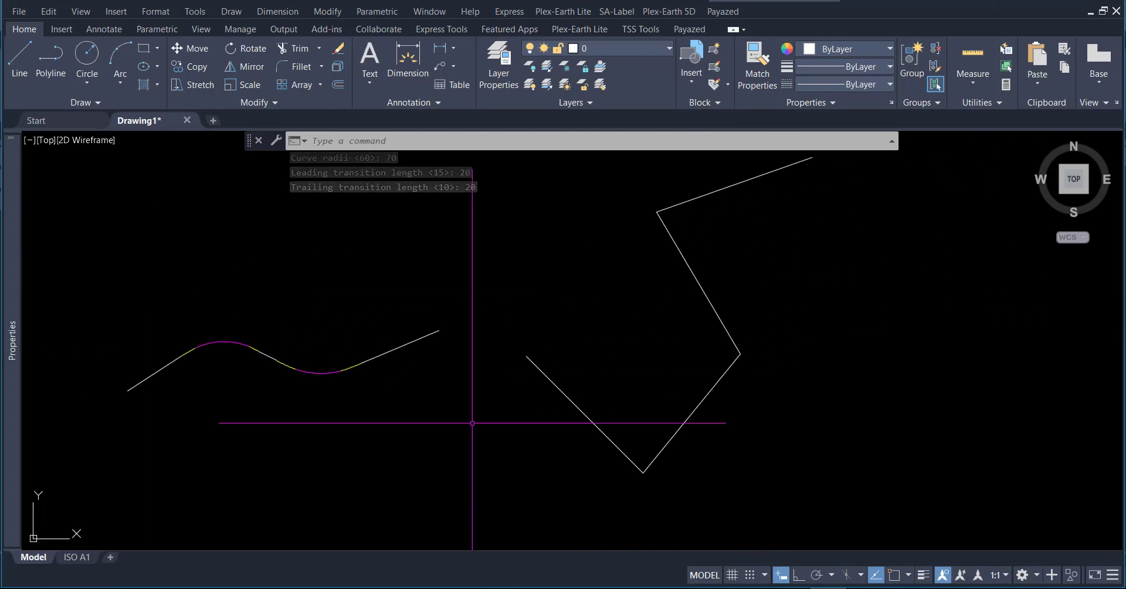
{"action": "middle_click_drag", "start_coordinate": [1095, 372], "coordinate": [1084, 392]}
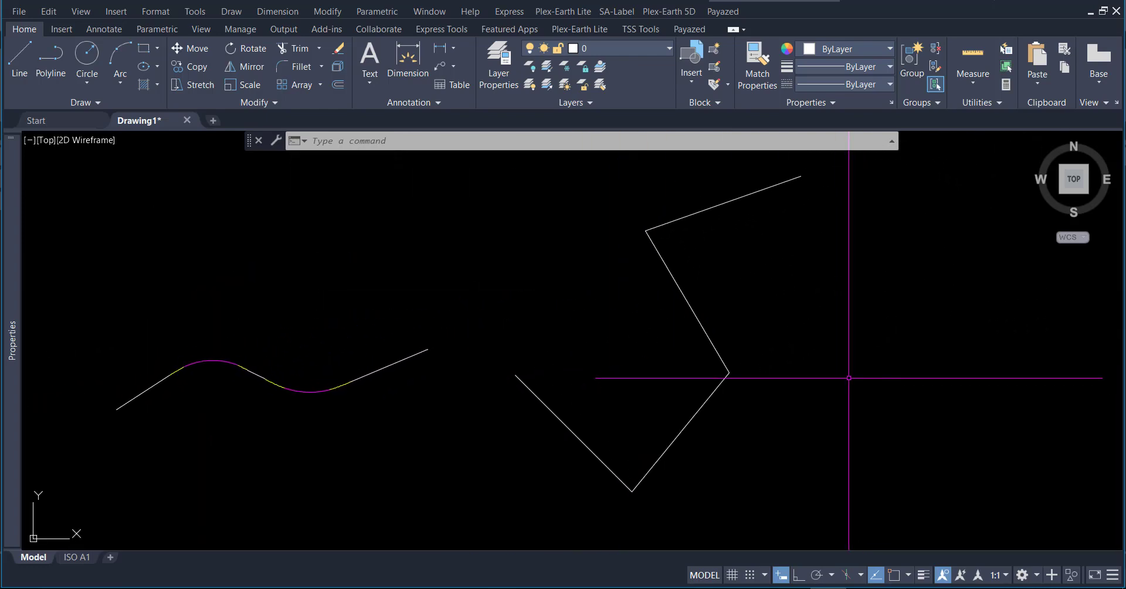
{"action": "key", "text": "Return"}
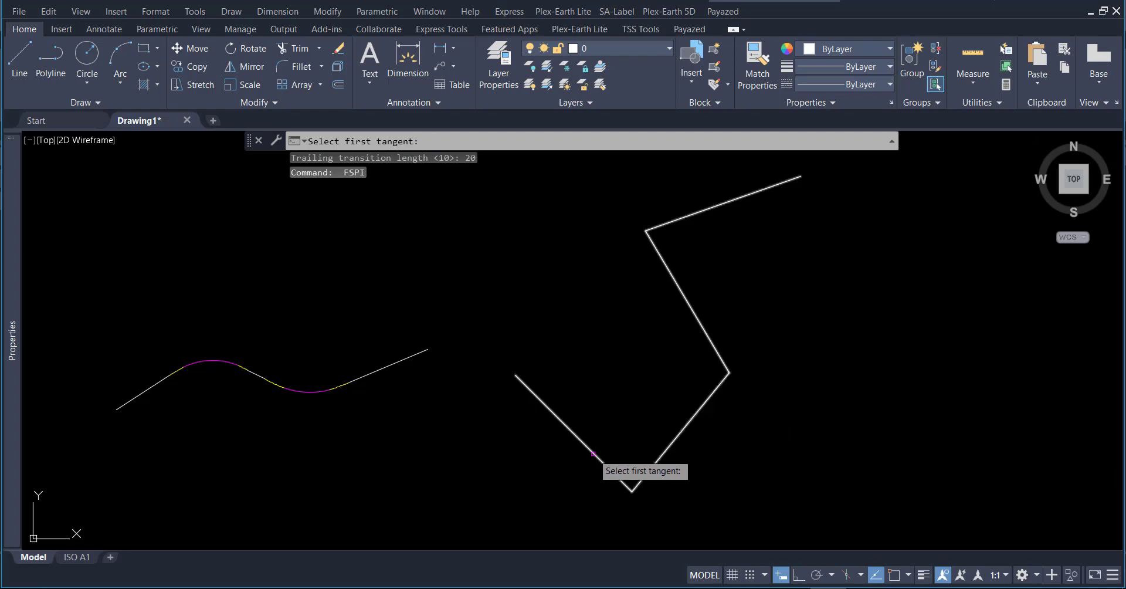
{"action": "key", "text": "Escape"}
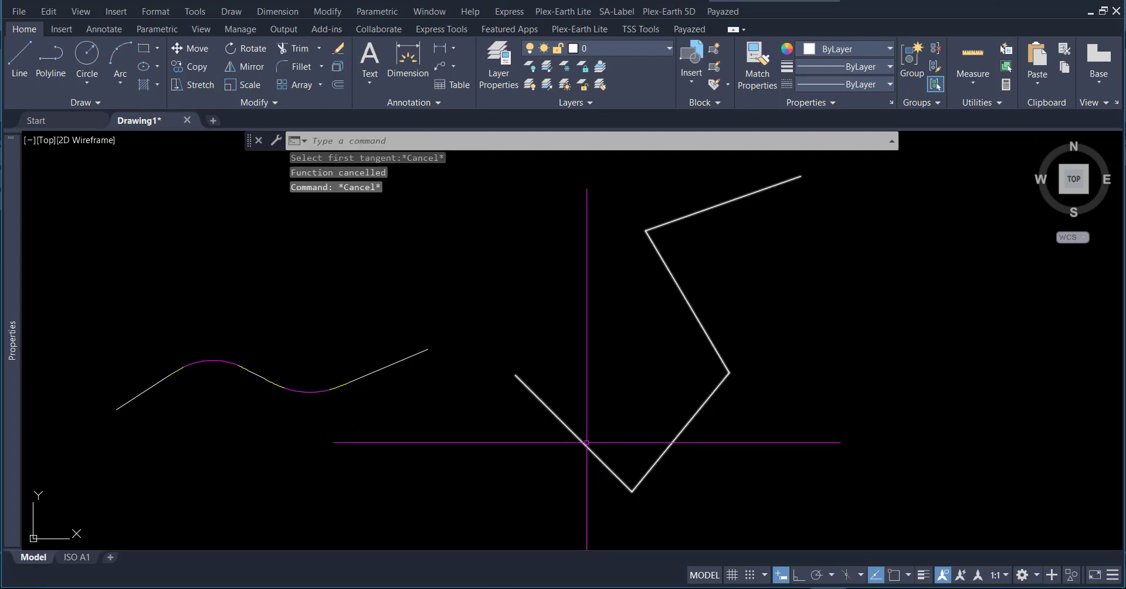
{"action": "left_click", "coordinate": [587, 442]}
{"action": "type", "text": "x"}
{"action": "key", "text": "Return"}
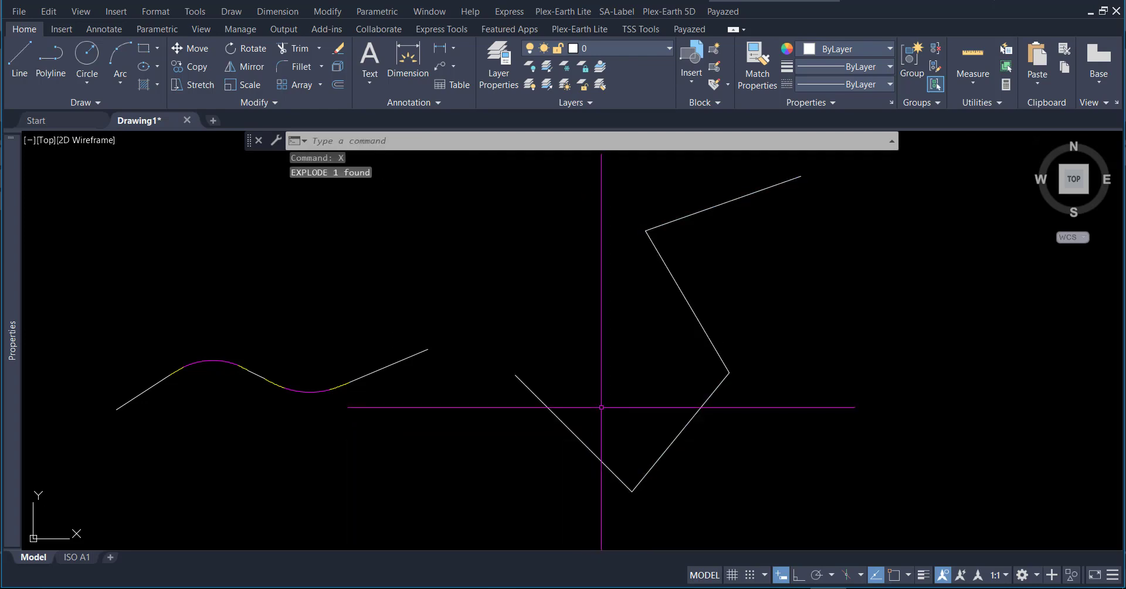
Round the second zigzag's bottom bend with FSPI: radius 50, transitions 25 and 25
{"action": "type", "text": "fspi"}
{"action": "key", "text": "Return"}
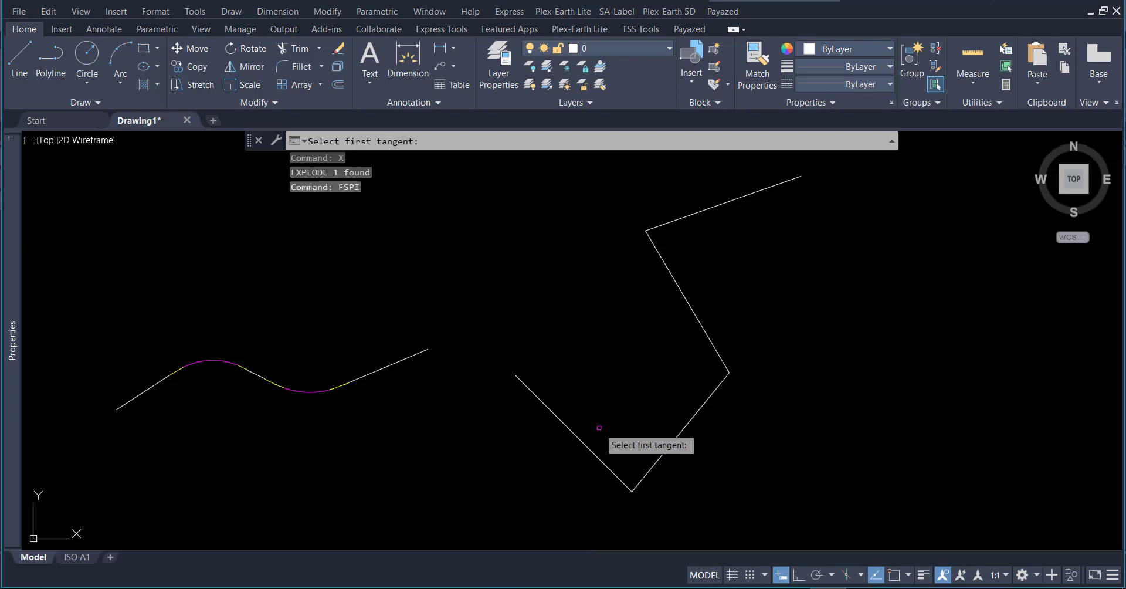
{"action": "left_click", "coordinate": [594, 453]}
{"action": "left_click", "coordinate": [653, 464]}
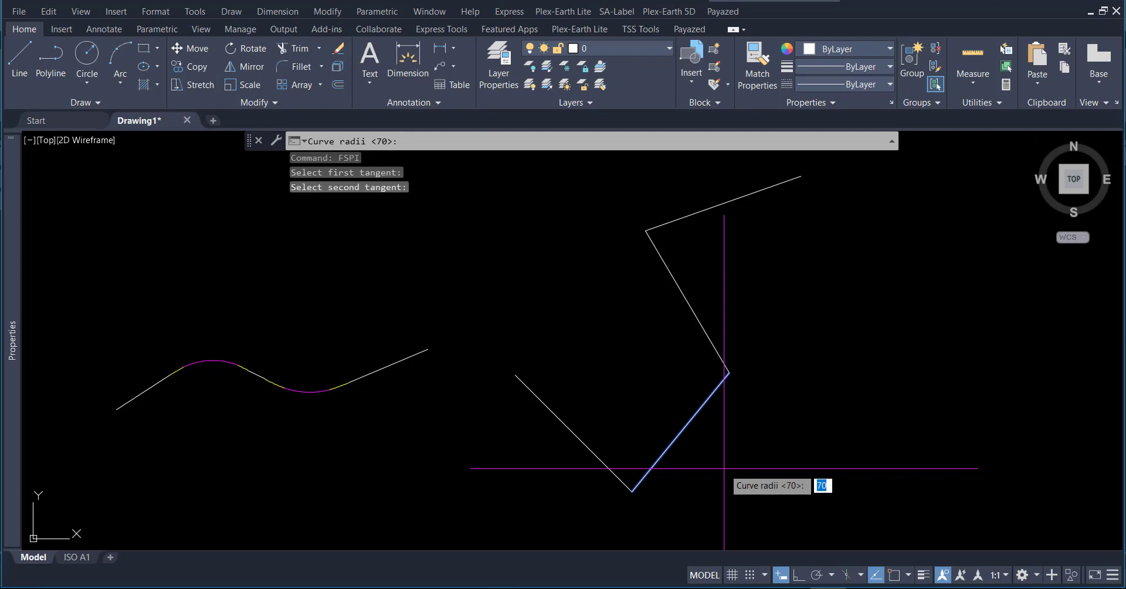
{"action": "key", "text": "Return"}
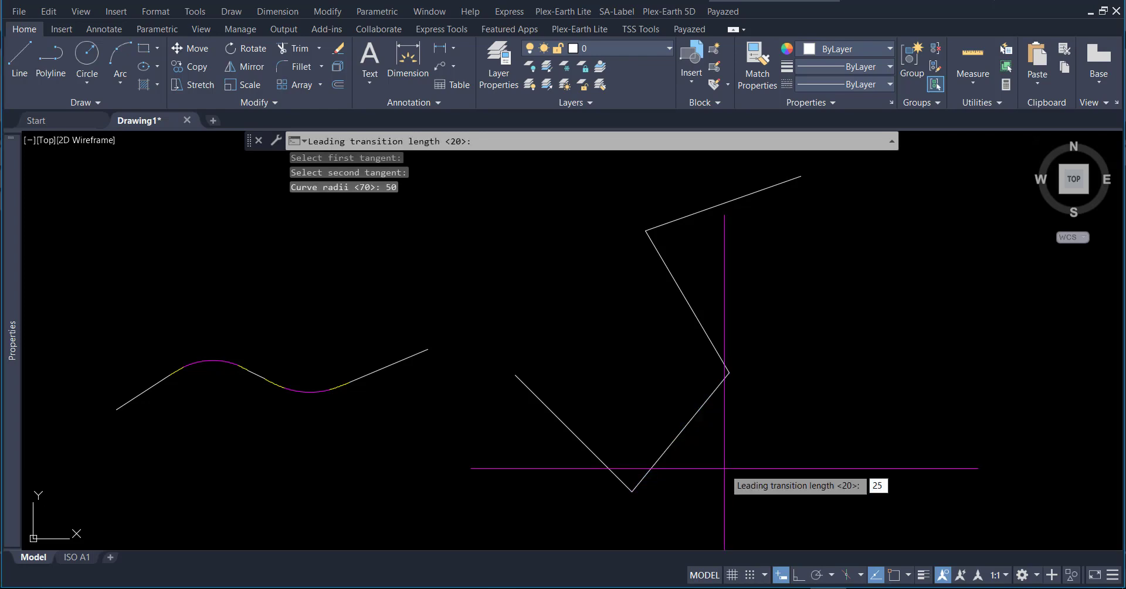
{"action": "key", "text": "Return"}
{"action": "type", "text": "25"}
{"action": "key", "text": "Return"}
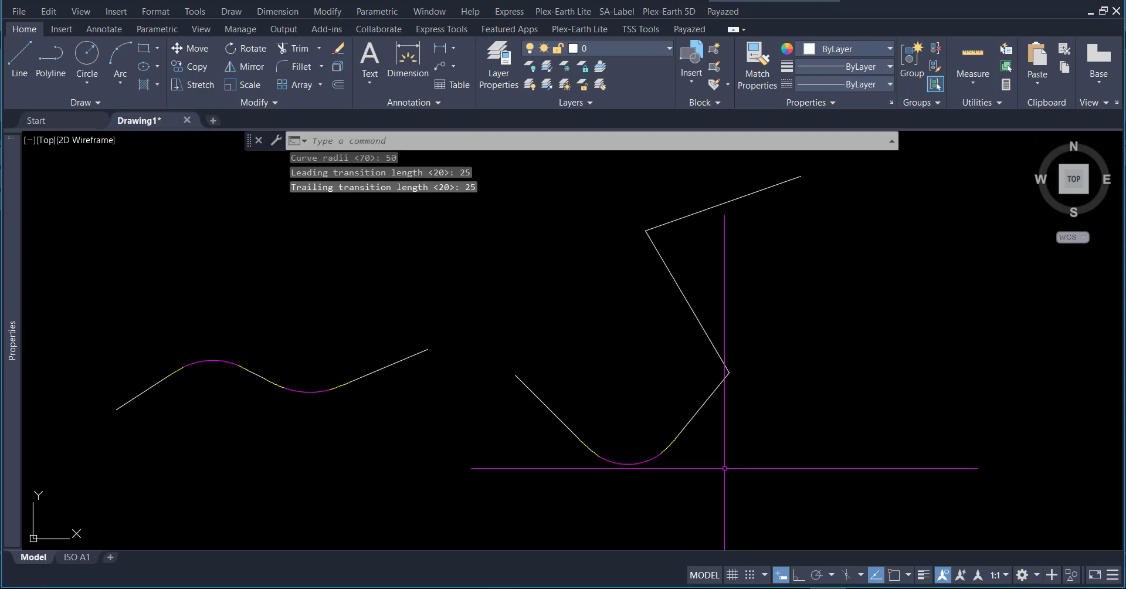
{"action": "key", "text": "Return"}
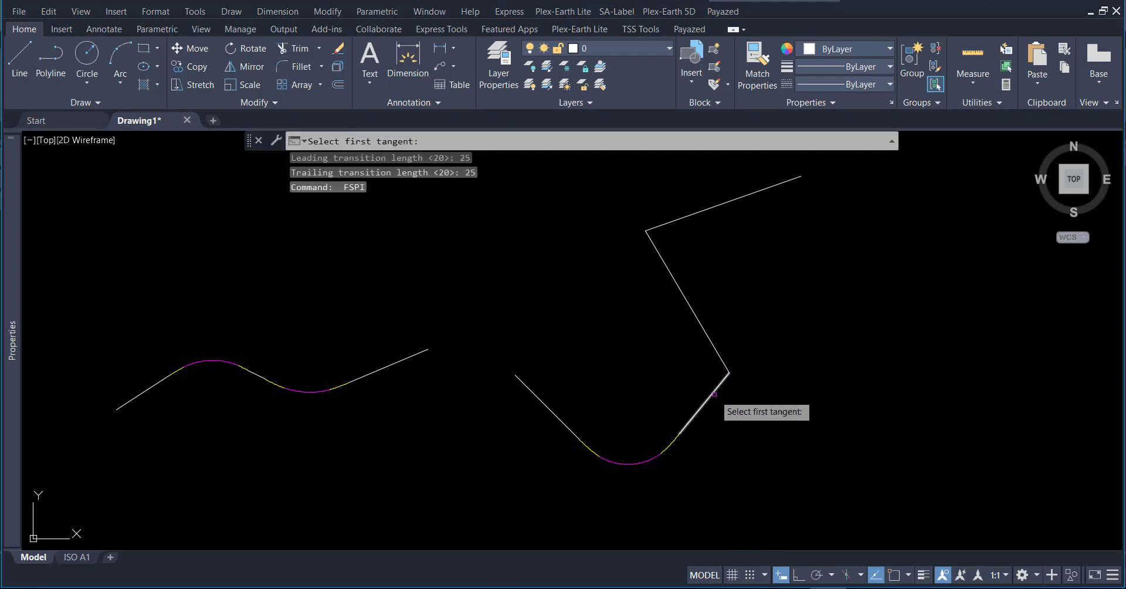
Fit a 30-radius curve with 7.5-length transitions at the second zigzag's right corner
{"action": "left_click", "coordinate": [714, 394]}
{"action": "left_click", "coordinate": [712, 350]}
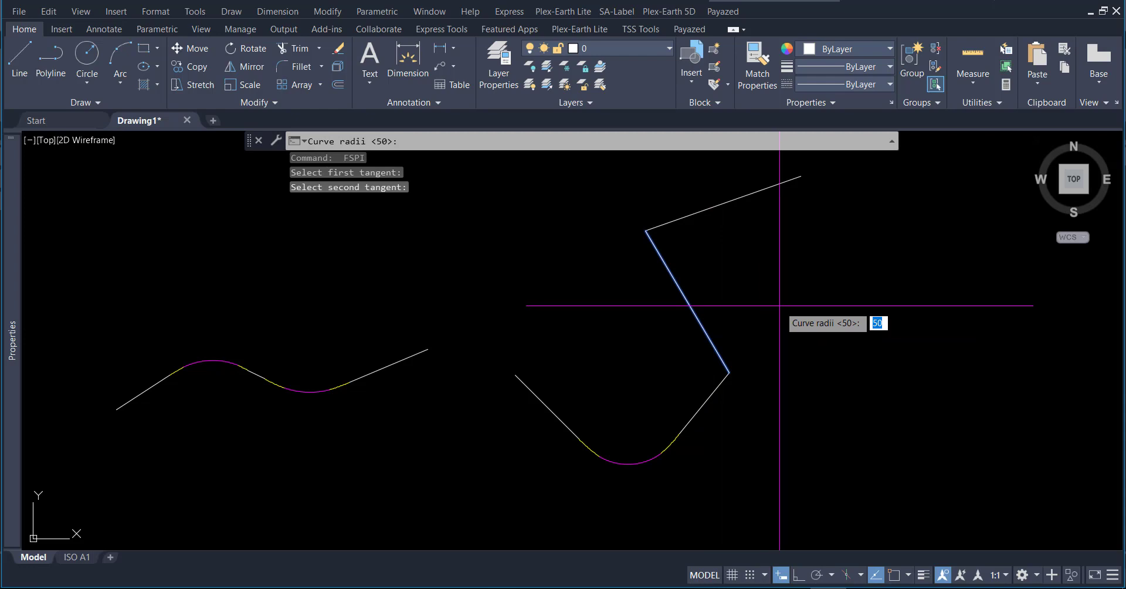
{"action": "key", "text": "Return"}
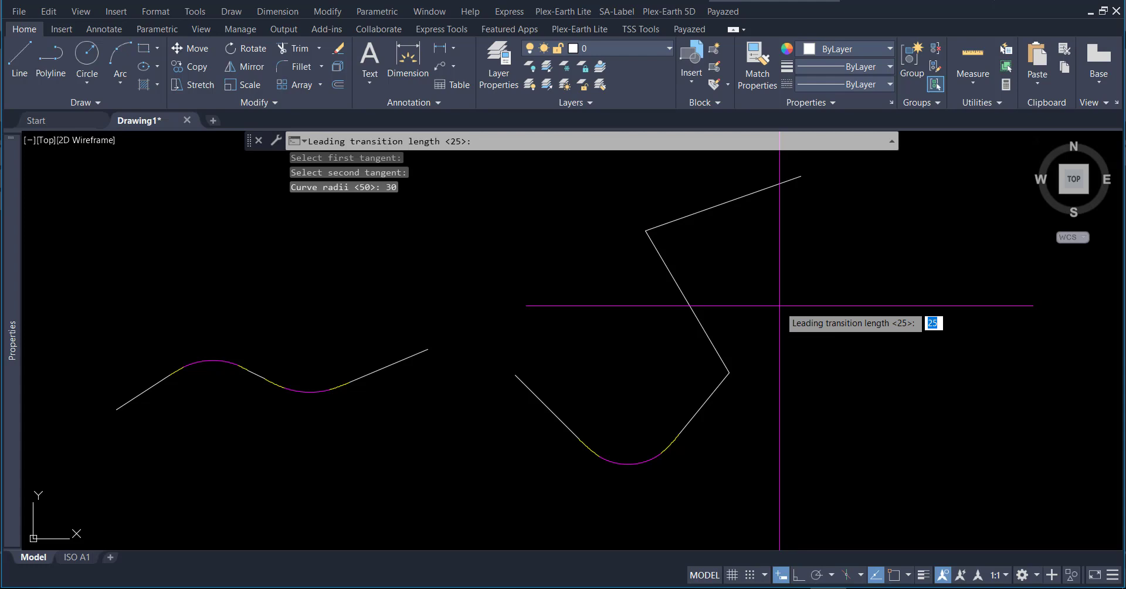
{"action": "key", "text": "Return"}
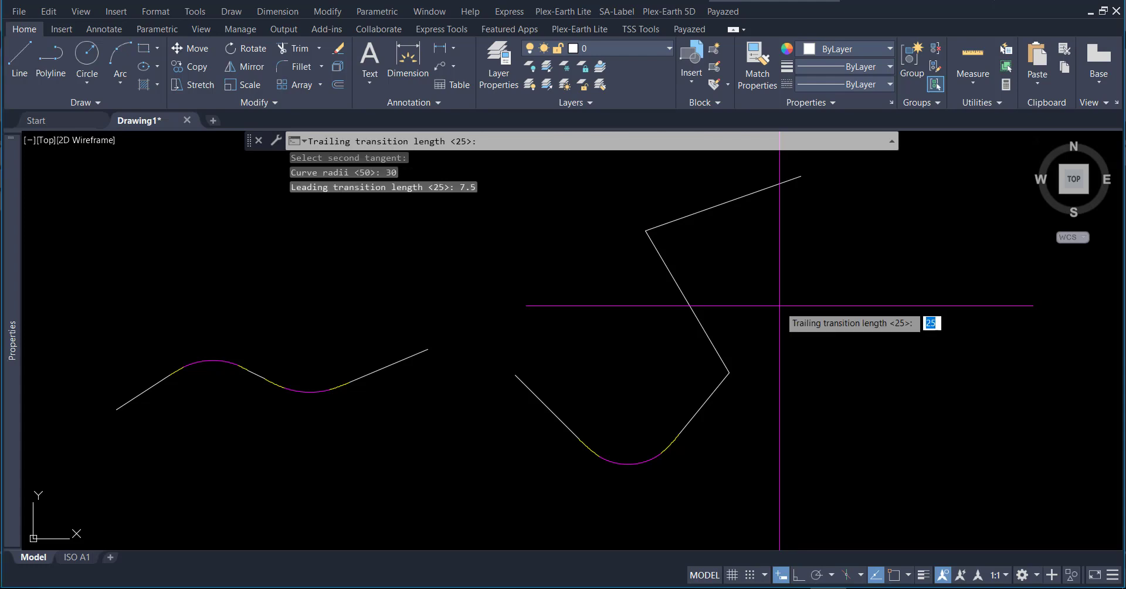
{"action": "type", "text": "7.5"}
{"action": "key", "text": "Return"}
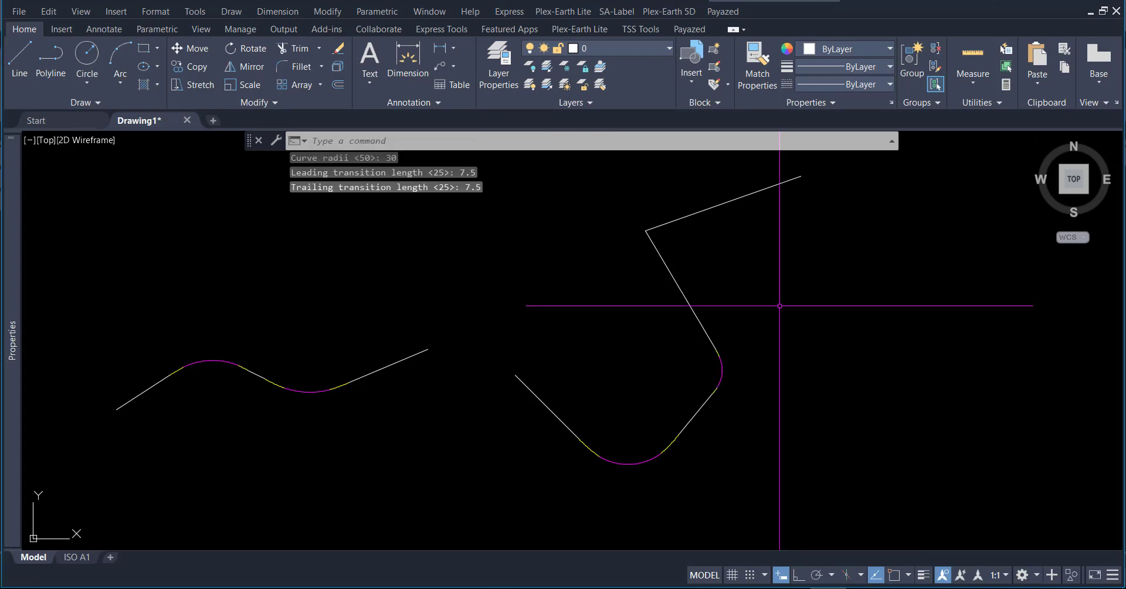
{"action": "scroll", "coordinate": [728, 385], "scroll_direction": "up", "scroll_amount": 3}
{"action": "scroll", "coordinate": [781, 377], "scroll_direction": "down", "scroll_amount": 3}
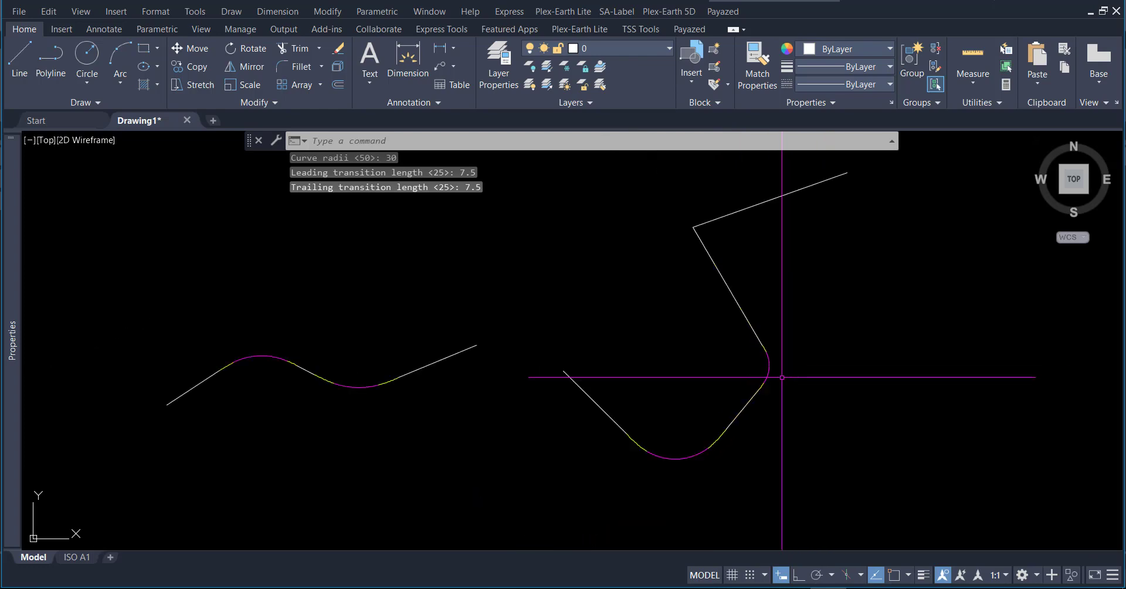
{"action": "scroll", "coordinate": [782, 377], "scroll_direction": "down", "scroll_amount": 3}
Round the second zigzag's top corner with a 50-radius curve and 10-length transitions
{"action": "key", "text": "Return"}
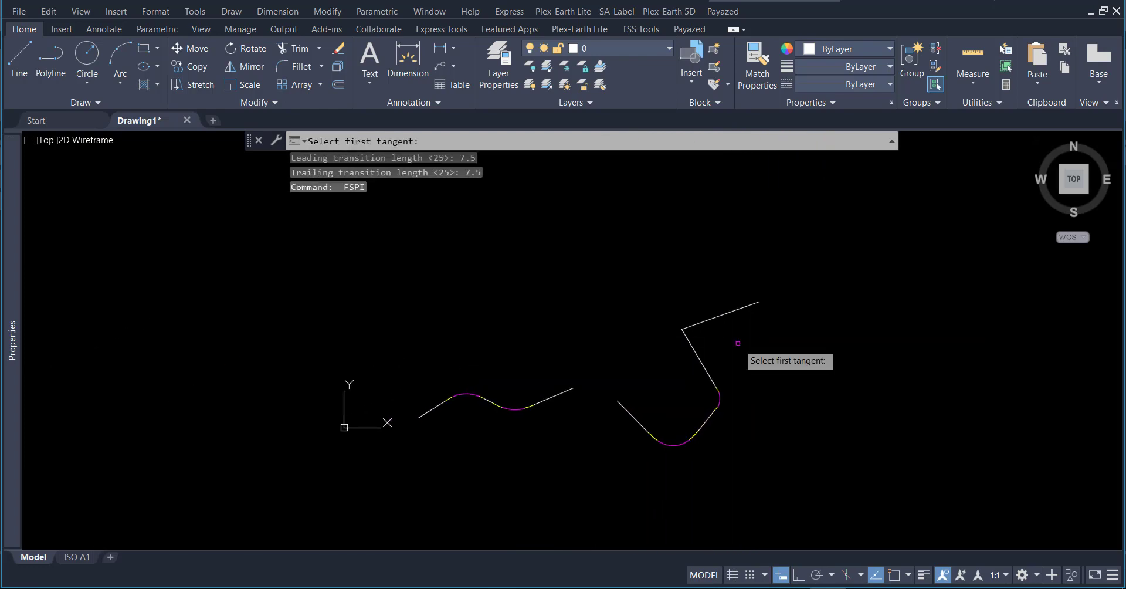
{"action": "left_click", "coordinate": [698, 348]}
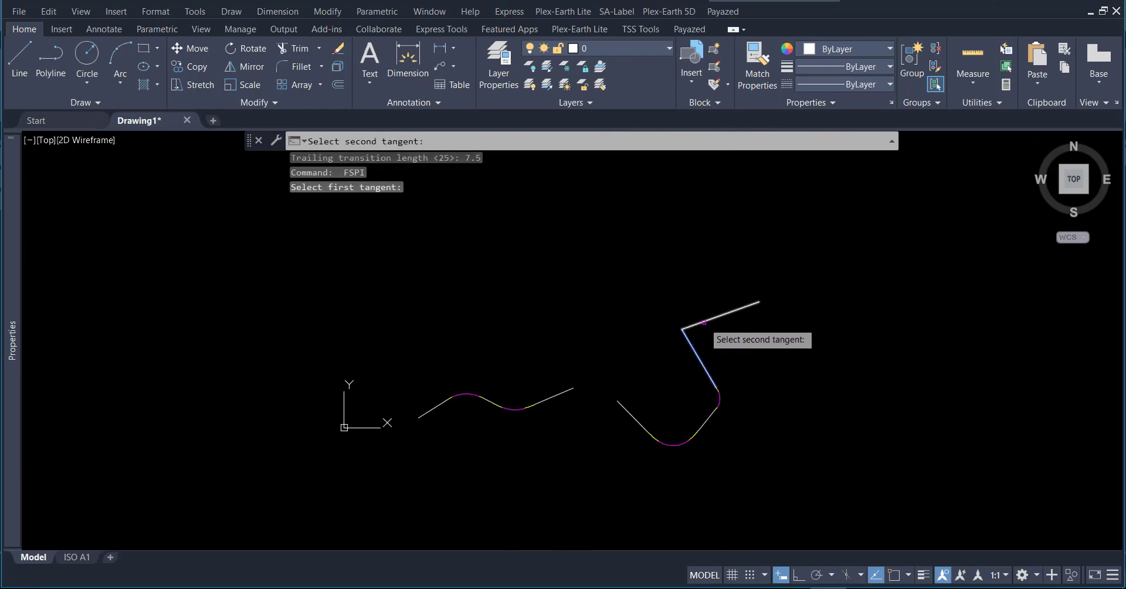
{"action": "left_click", "coordinate": [704, 322]}
{"action": "type", "text": "50"}
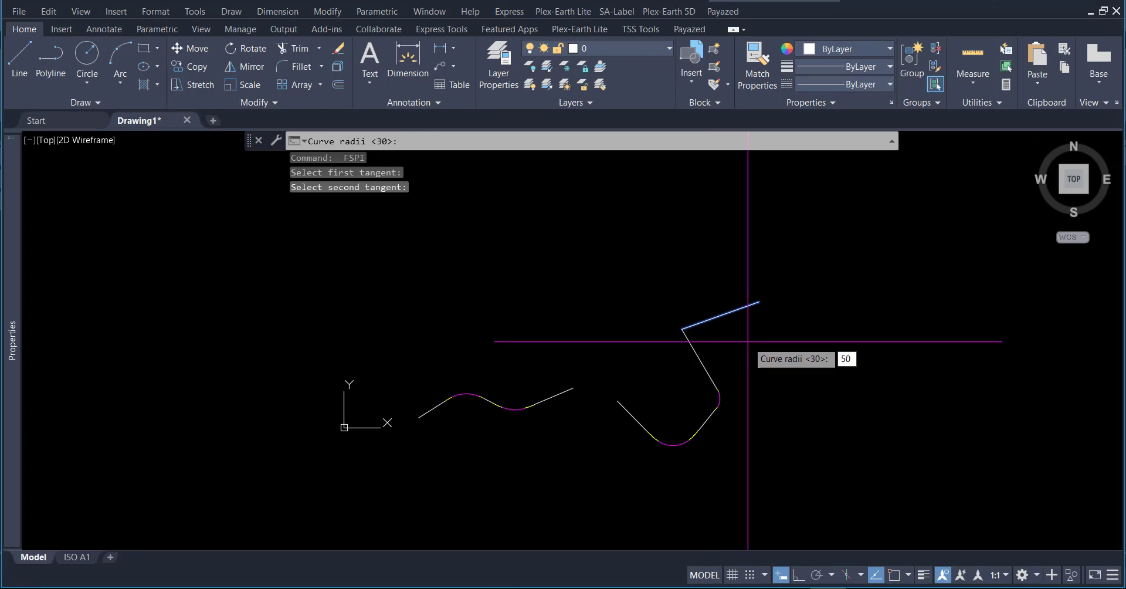
{"action": "key", "text": "Return"}
{"action": "type", "text": "10"}
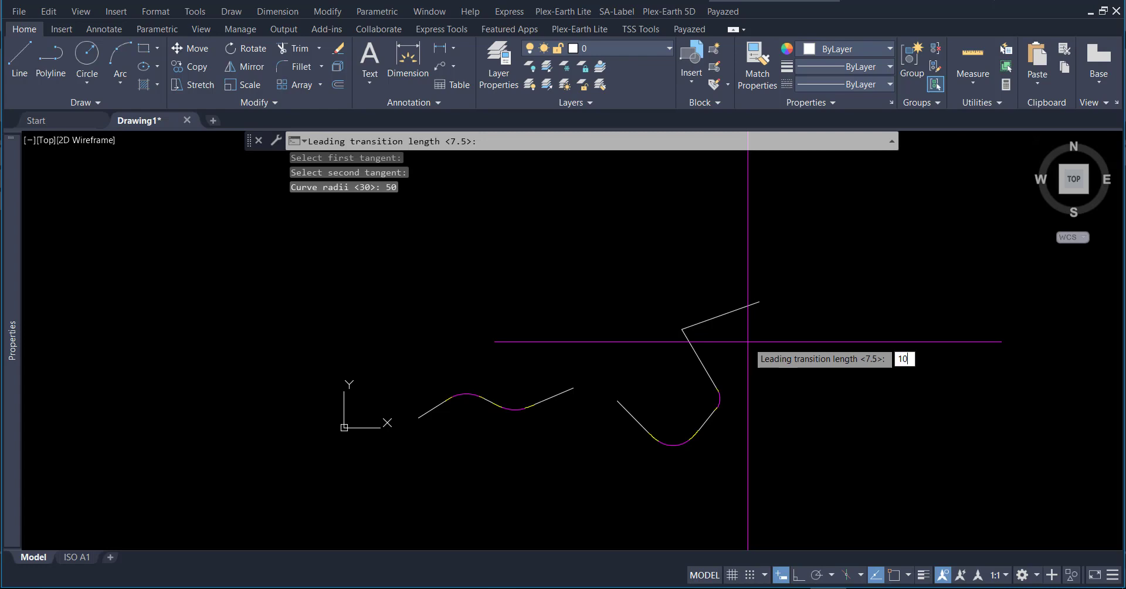
{"action": "key", "text": "Return"}
{"action": "type", "text": "0"}
{"action": "key", "text": "Return"}
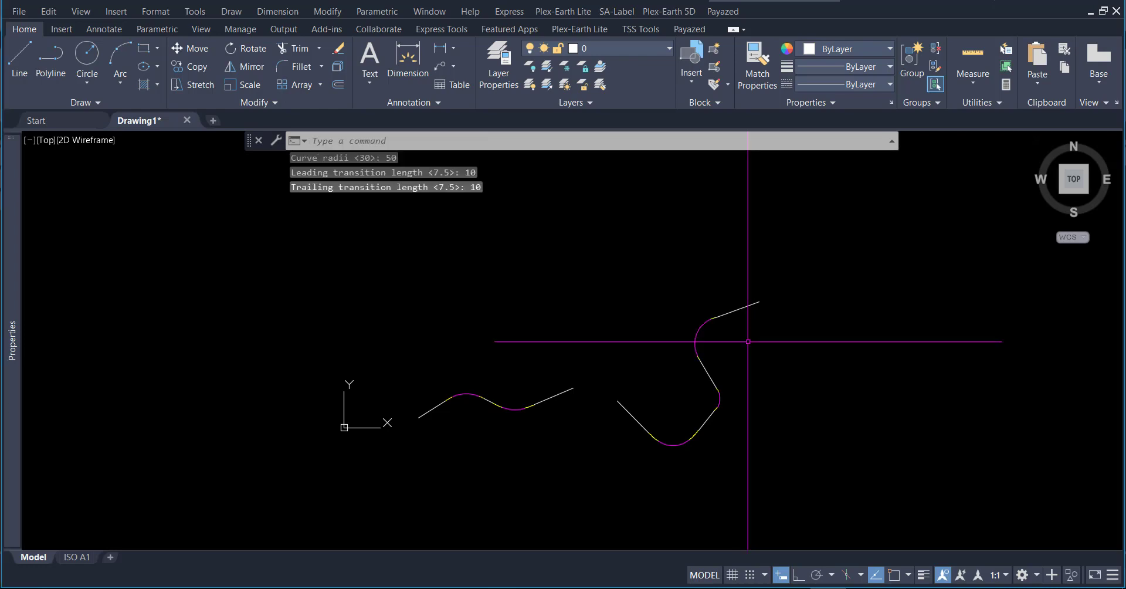
Zoom and pan to frame both fully curved zigzags
{"action": "scroll", "coordinate": [712, 369], "scroll_direction": "down", "scroll_amount": 2}
{"action": "scroll", "coordinate": [700, 388], "scroll_direction": "up", "scroll_amount": 4}
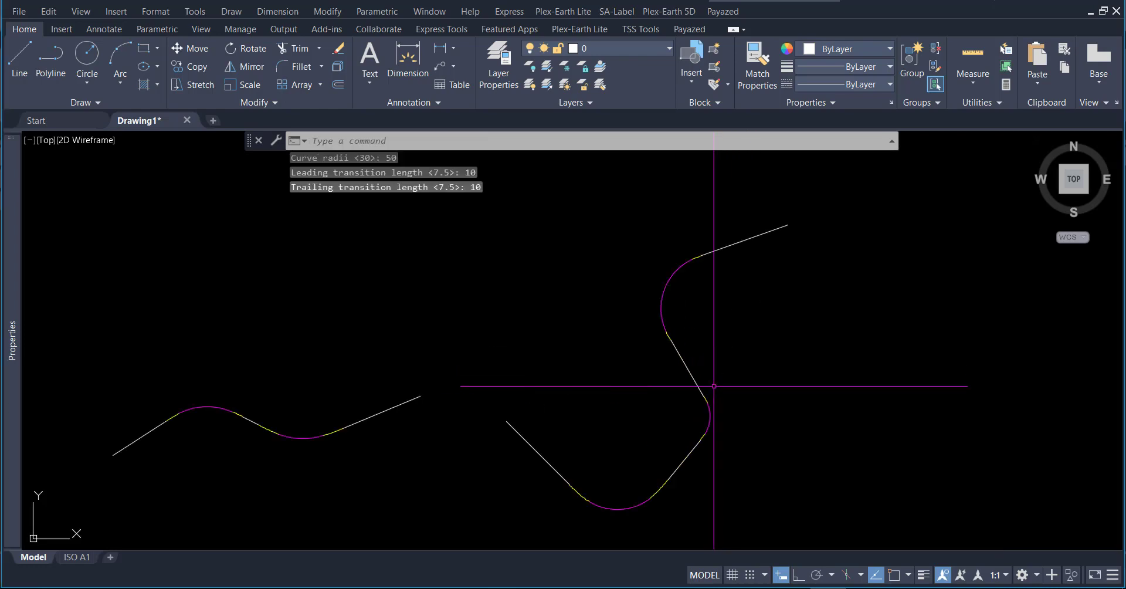
{"action": "scroll", "coordinate": [647, 312], "scroll_direction": "up", "scroll_amount": 3}
{"action": "scroll", "coordinate": [701, 253], "scroll_direction": "up", "scroll_amount": 3}
{"action": "scroll", "coordinate": [603, 312], "scroll_direction": "down", "scroll_amount": 2}
{"action": "scroll", "coordinate": [530, 317], "scroll_direction": "down", "scroll_amount": 2}
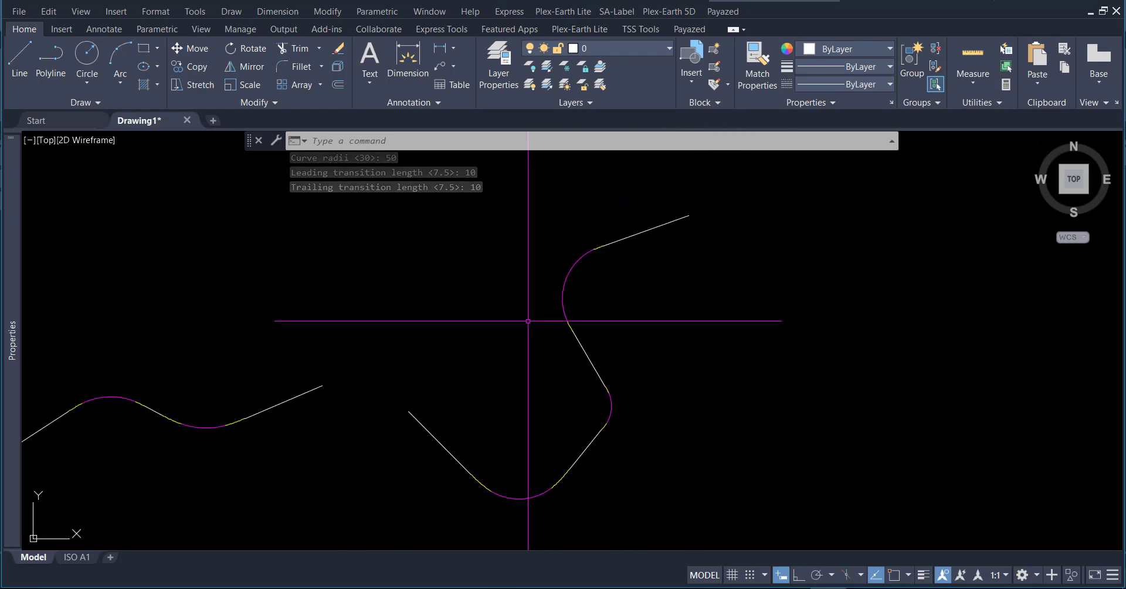
{"action": "scroll", "coordinate": [657, 305], "scroll_direction": "down", "scroll_amount": 1}
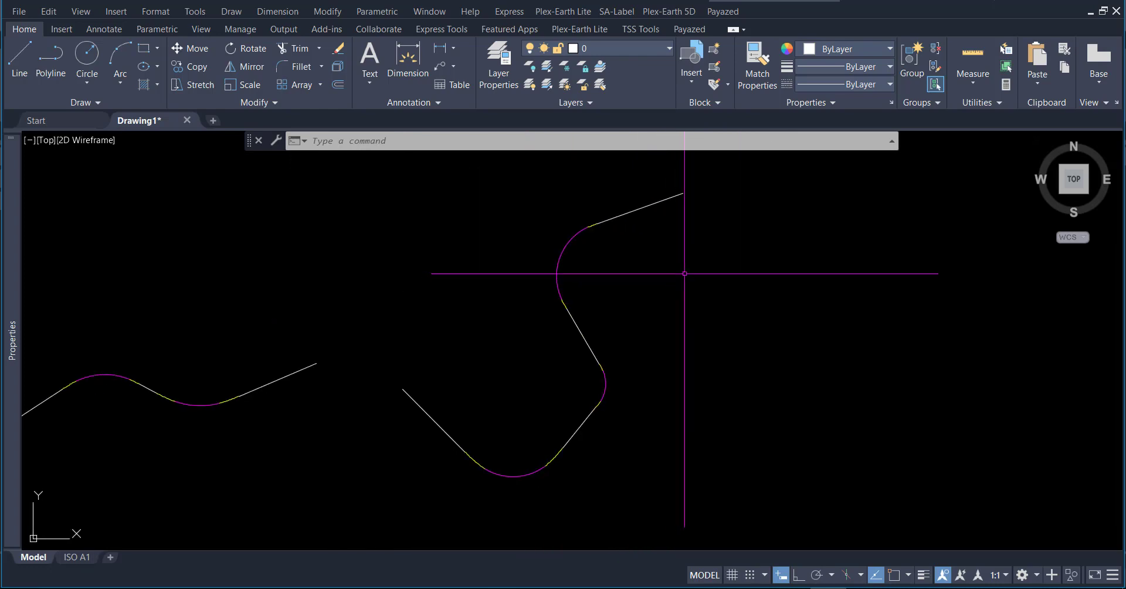
{"action": "scroll", "coordinate": [681, 271], "scroll_direction": "down", "scroll_amount": 3}
{"action": "scroll", "coordinate": [551, 294], "scroll_direction": "up", "scroll_amount": 3}
{"action": "middle_click_drag", "start_coordinate": [598, 320], "coordinate": [631, 340]}
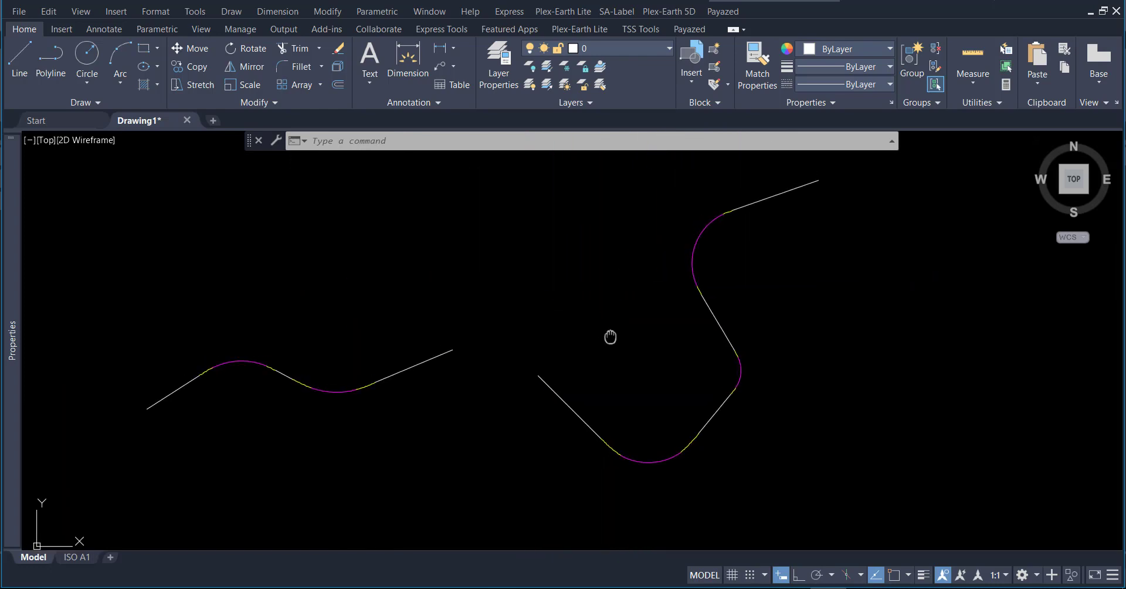